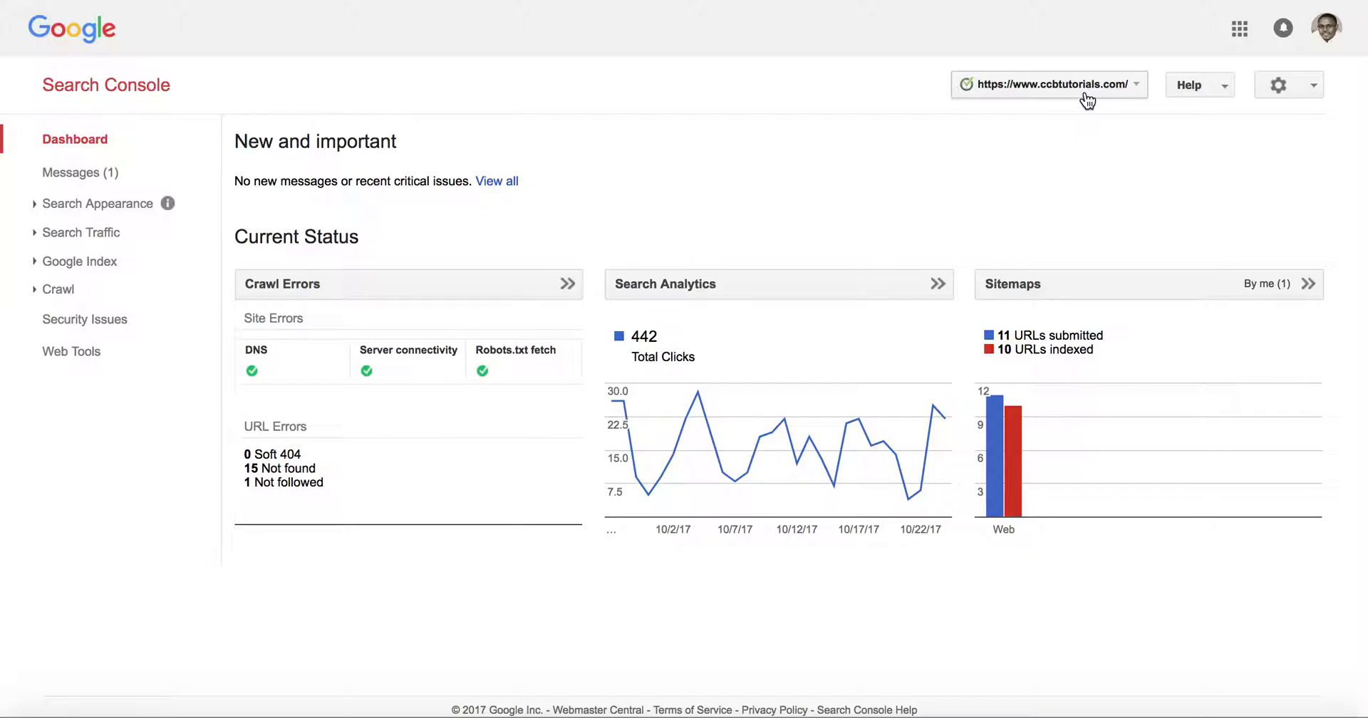
Keep ccbtutorials.com as the property and open the full Search Analytics report
click(1128, 98)
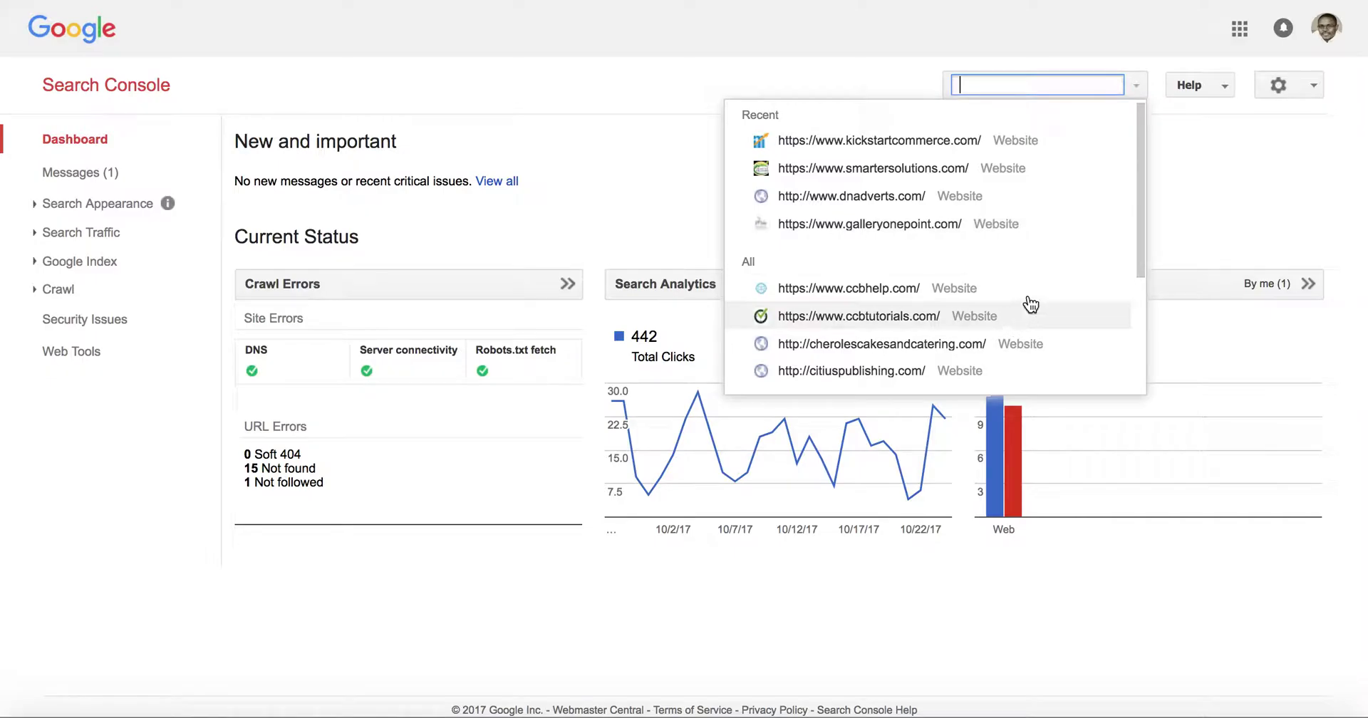
click(1180, 151)
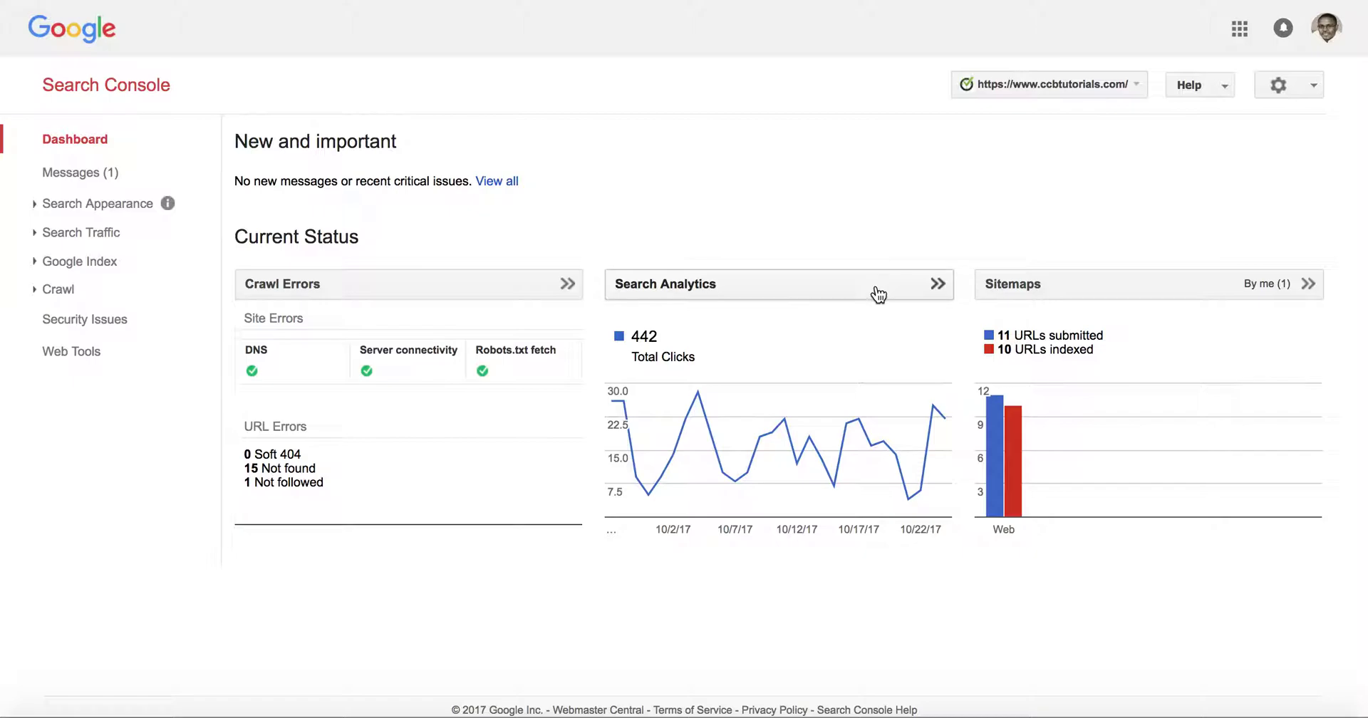
click(937, 284)
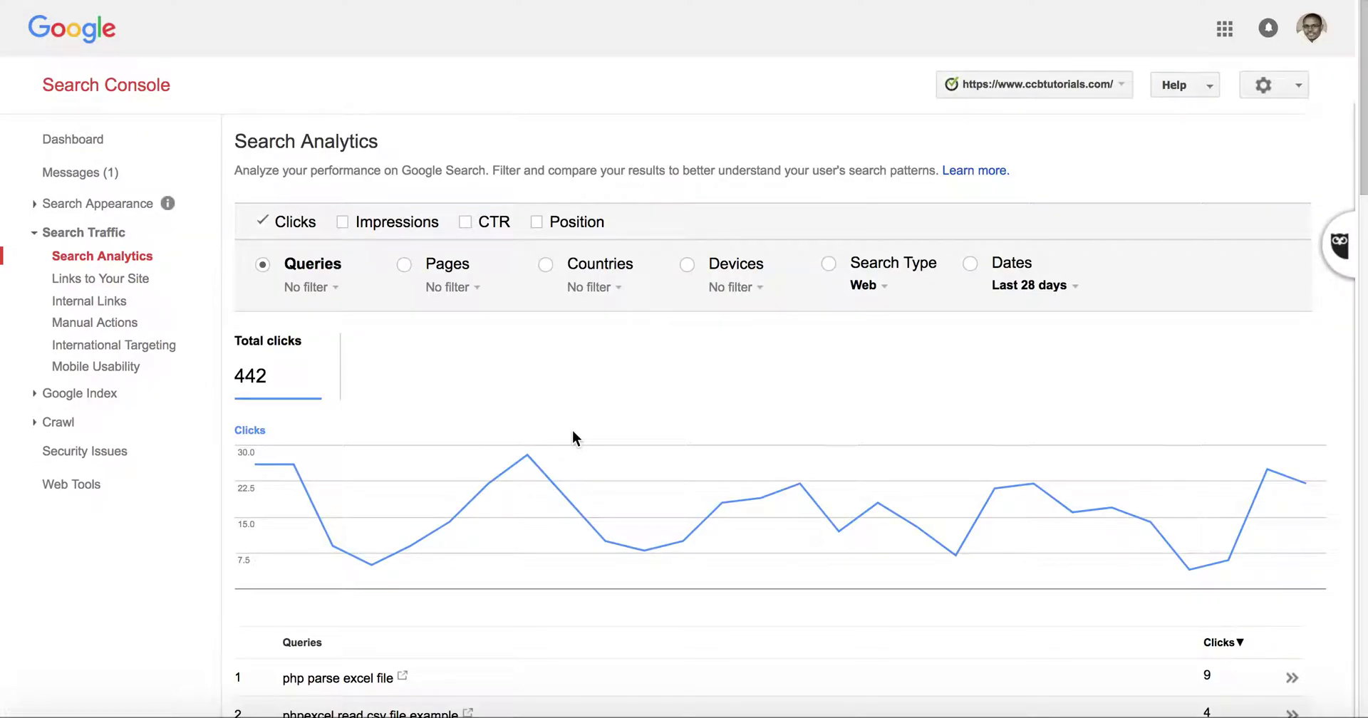
Add impressions alongside clicks, showing 442 clicks and 14,114 impressions over 28 days
scroll(547, 442, down, 1)
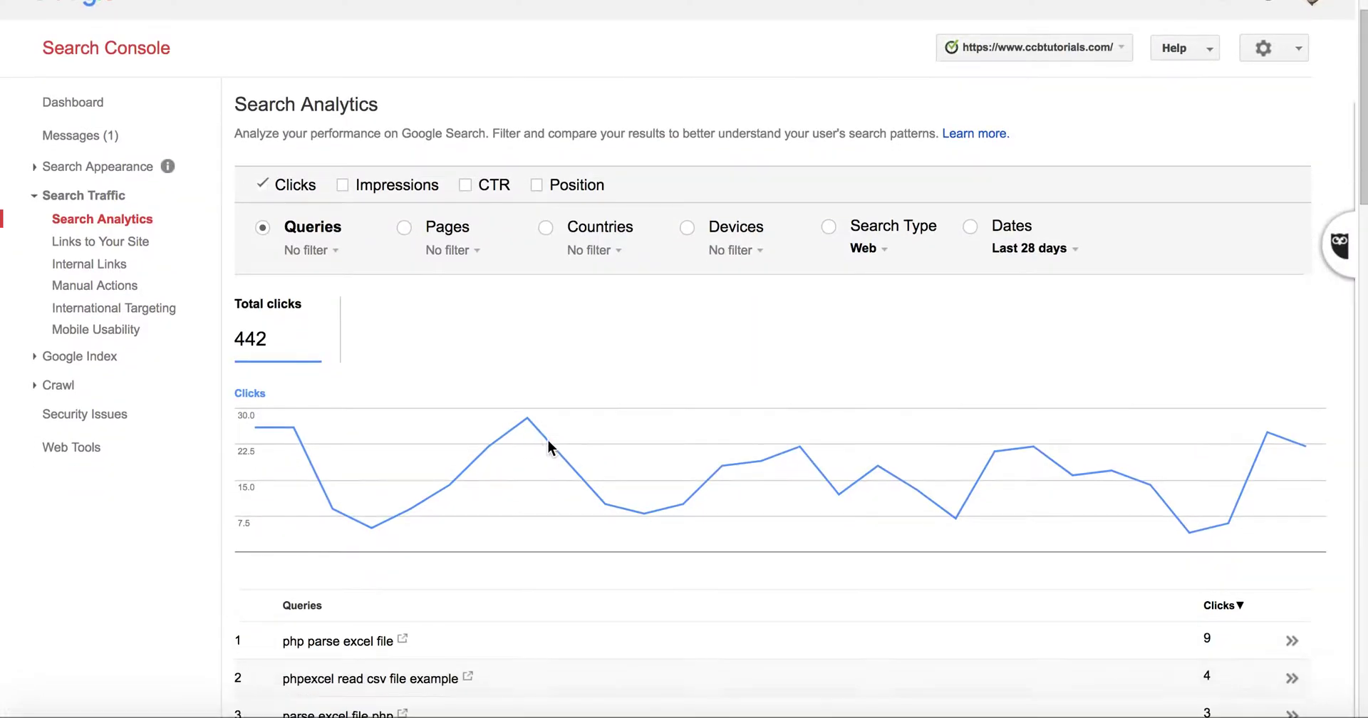
scroll(544, 447, down, 1)
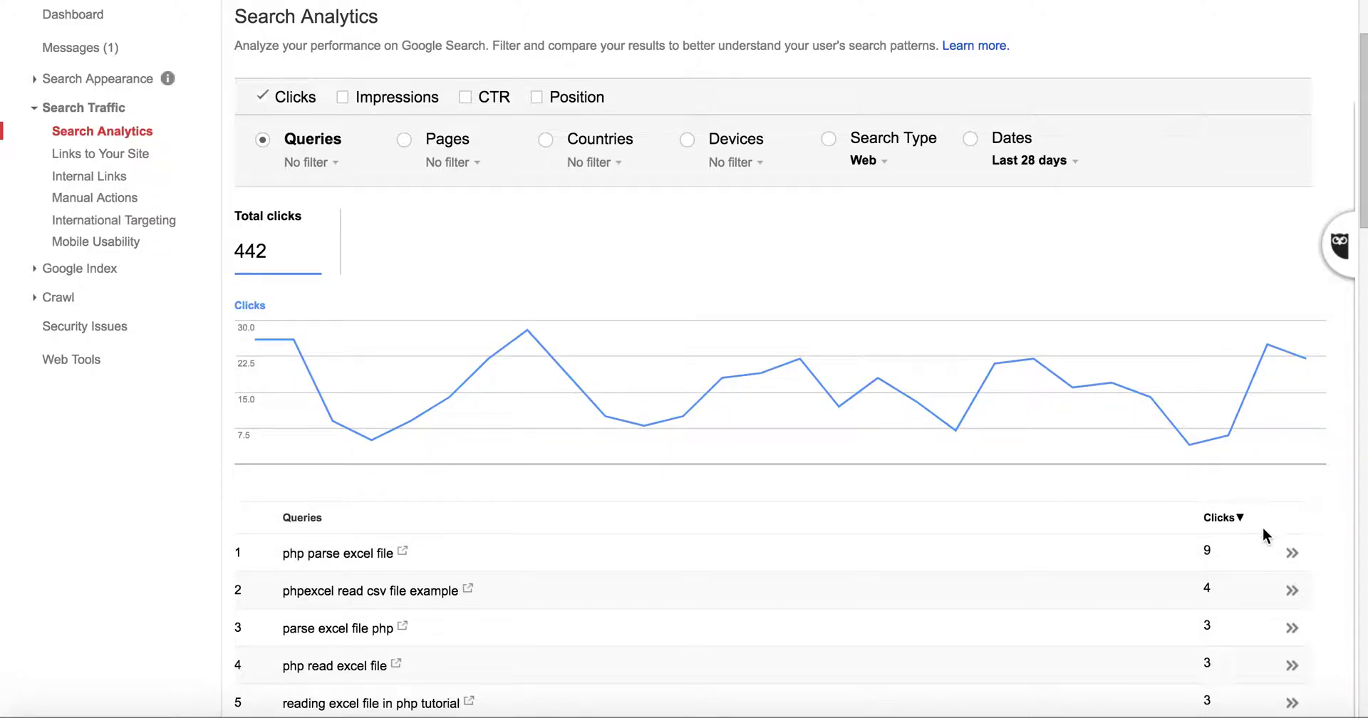
click(344, 96)
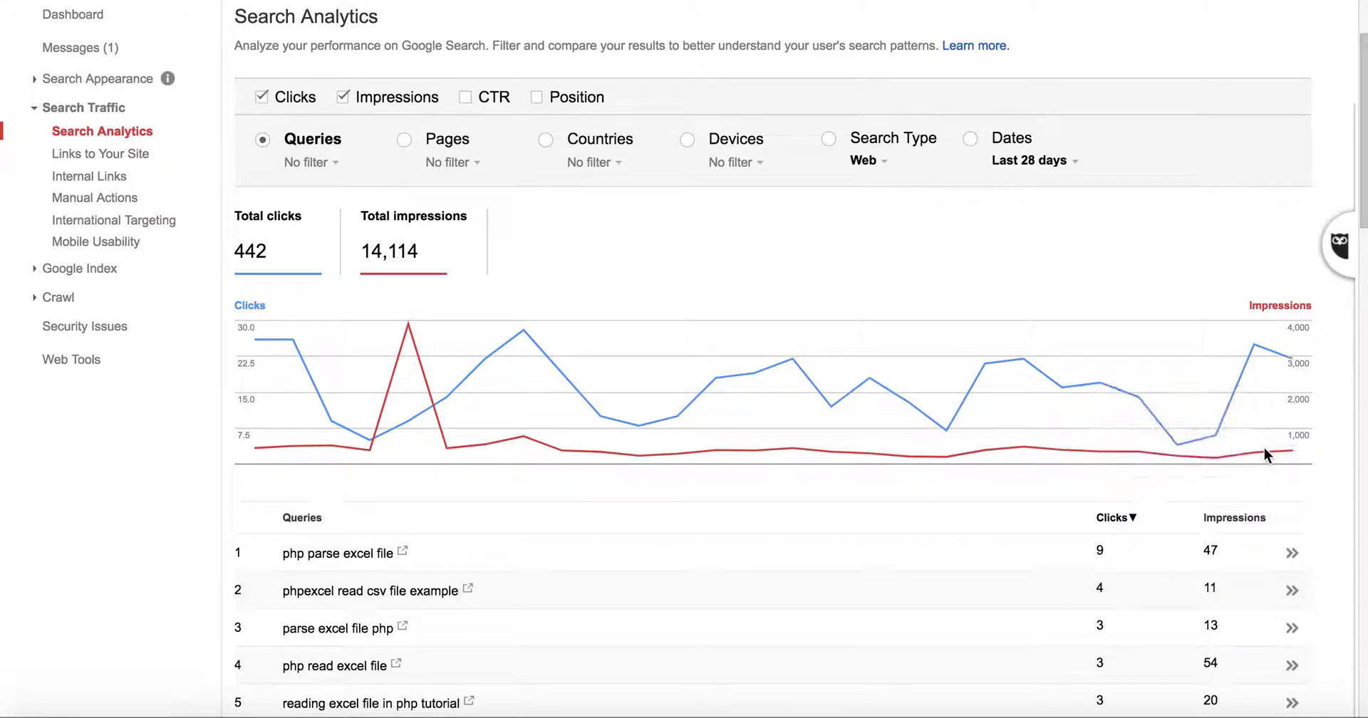
mouse_move(486, 358)
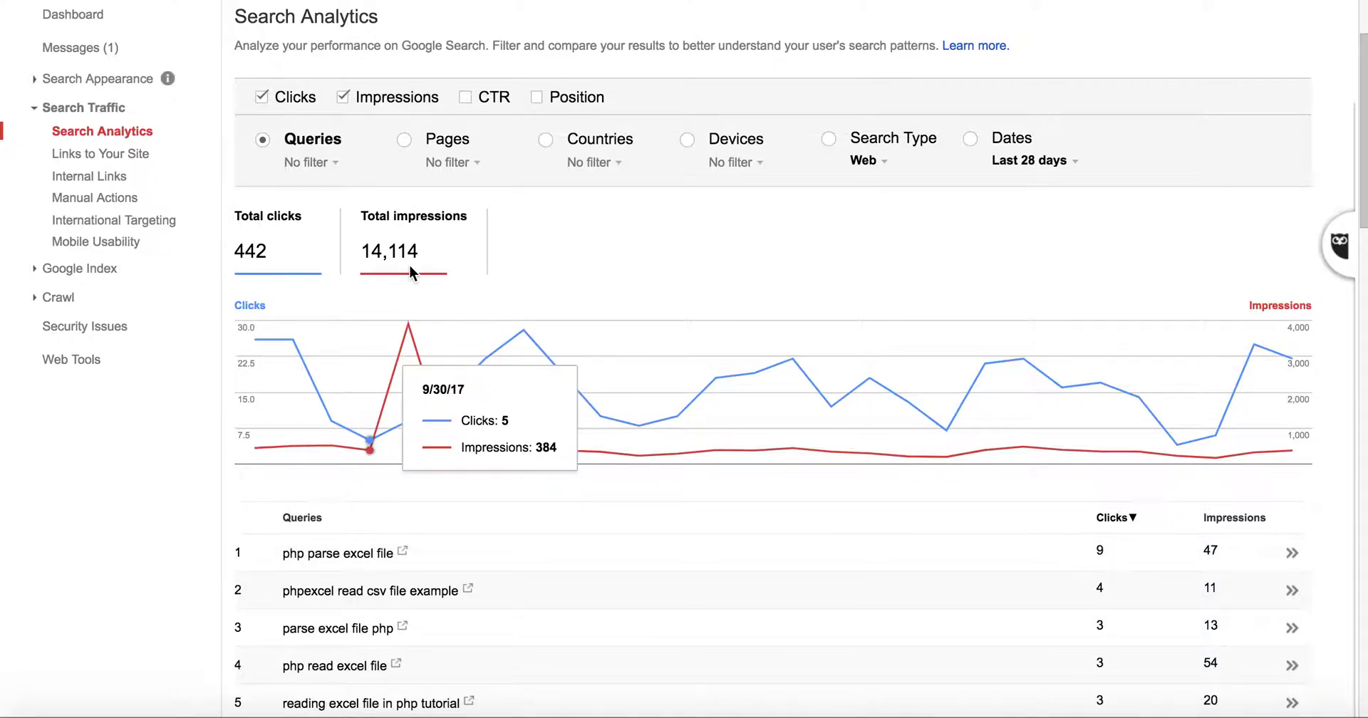
Show clicks only grouped by page, with the Excel/CSV parsing tutorial leading at 223
click(343, 98)
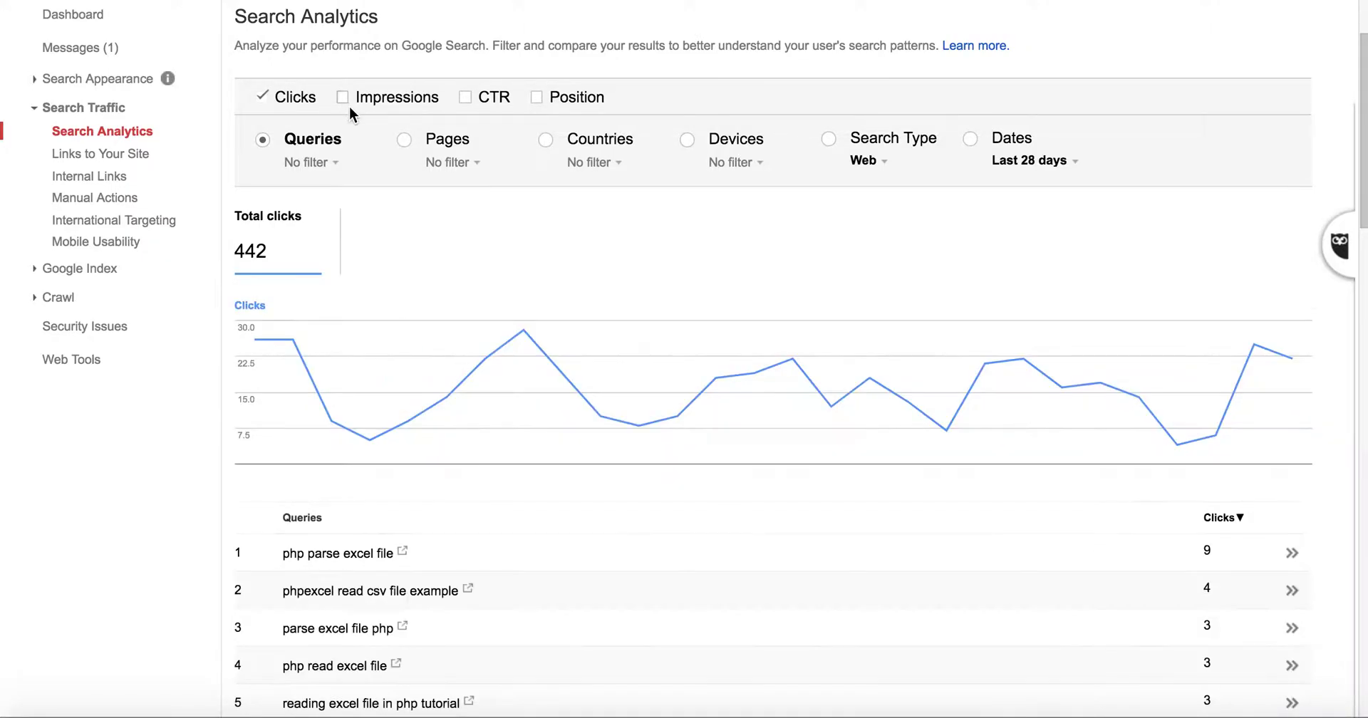
click(405, 140)
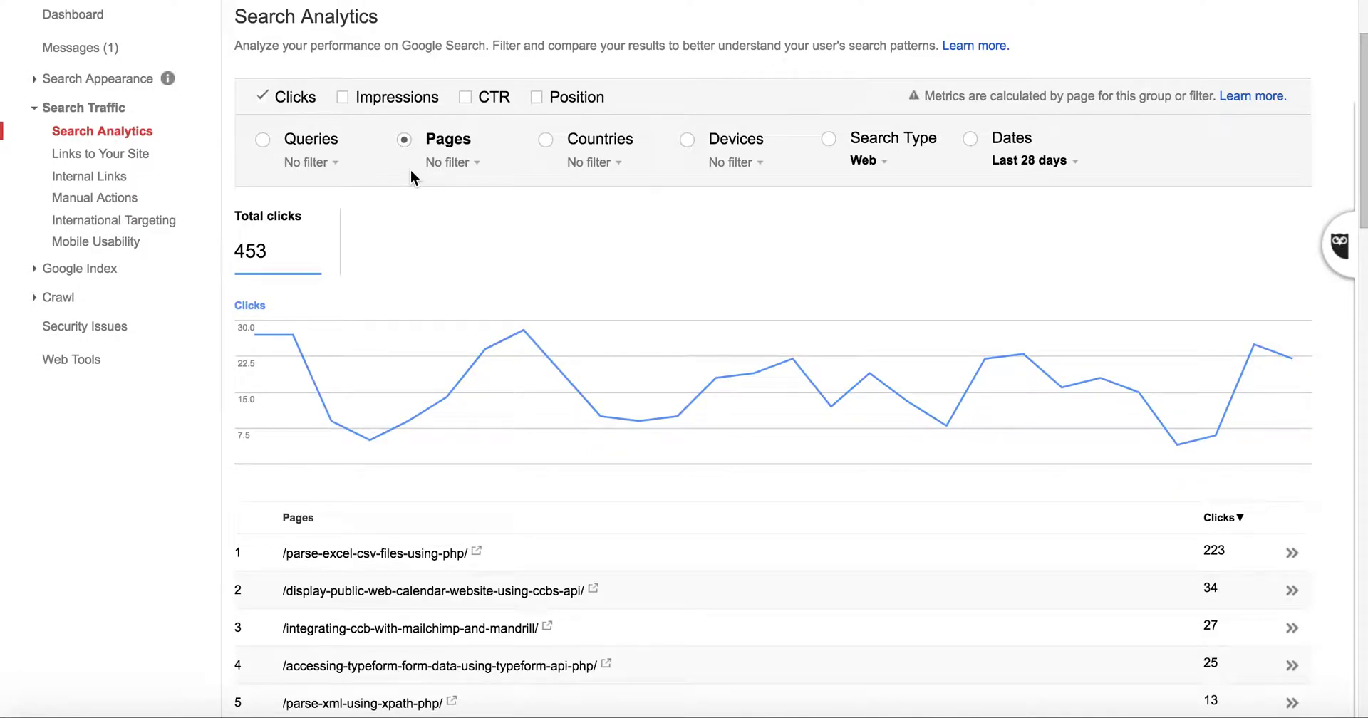
scroll(428, 473, down, 1)
scroll(428, 456, down, 2)
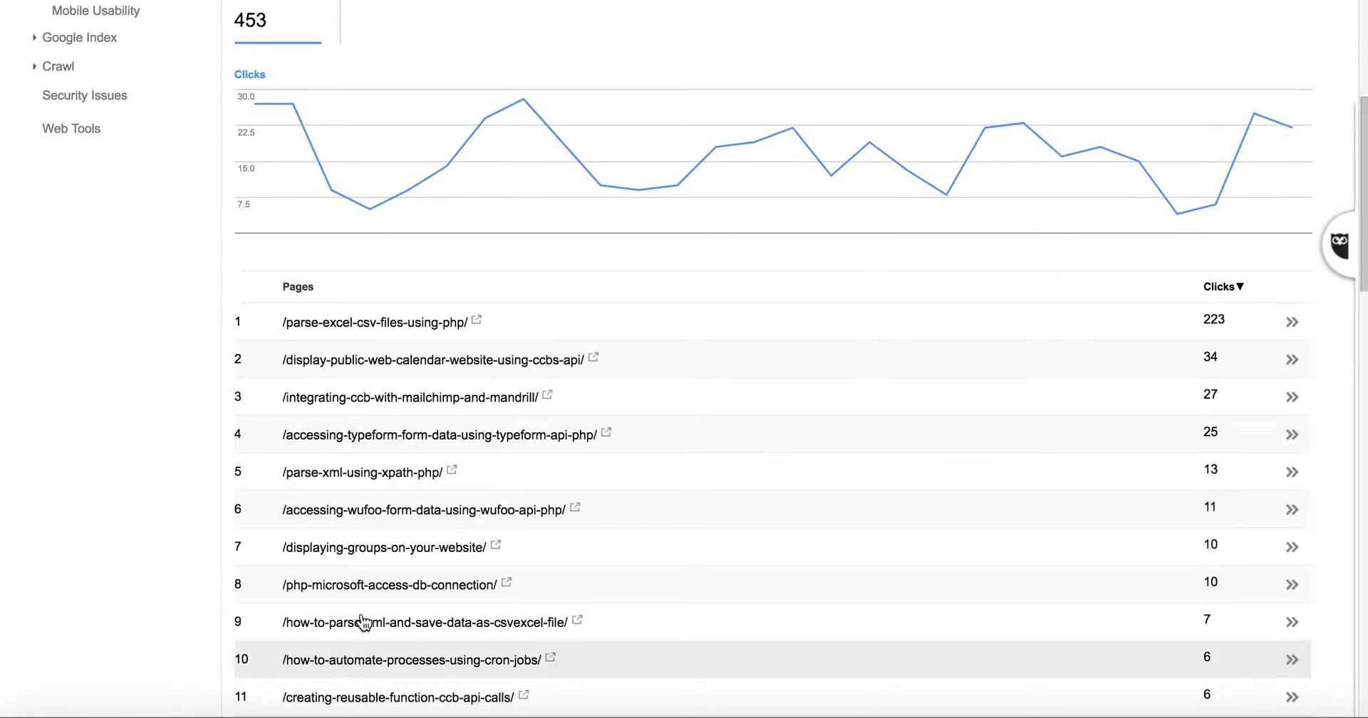
scroll(372, 459, up, 1)
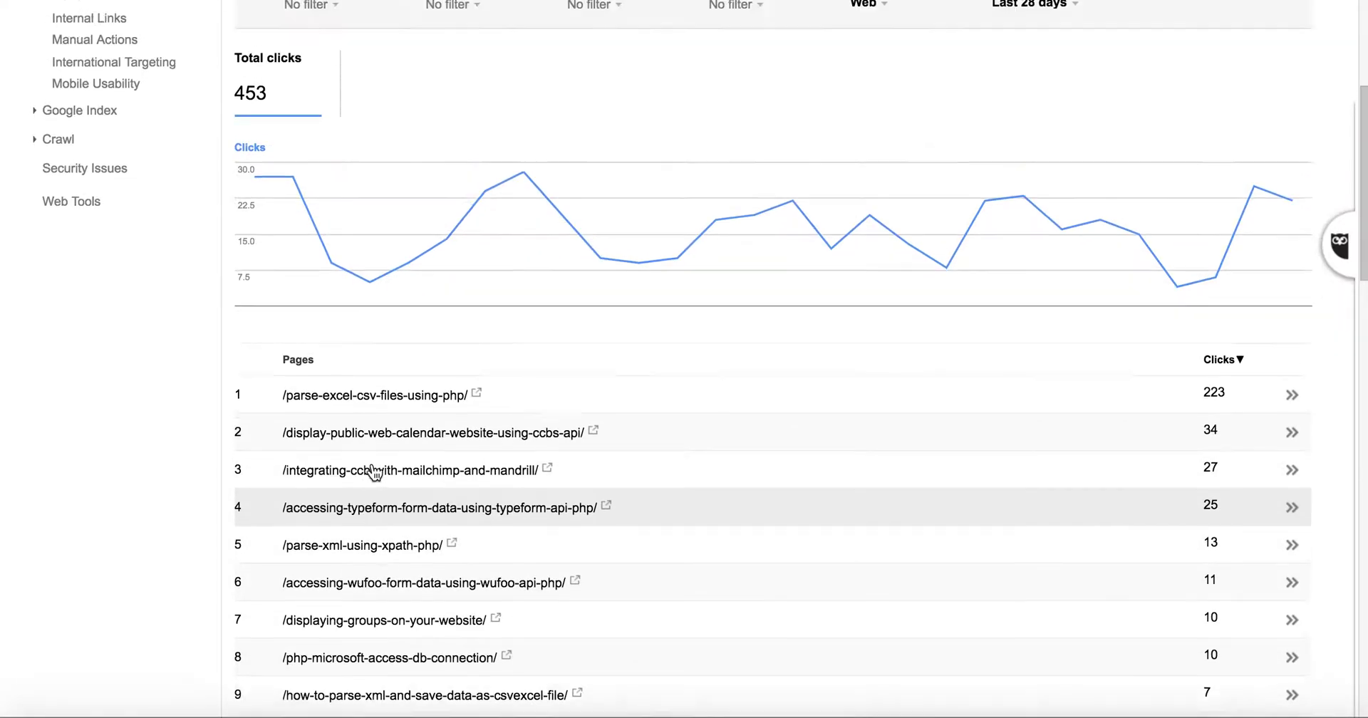
scroll(372, 471, up, 2)
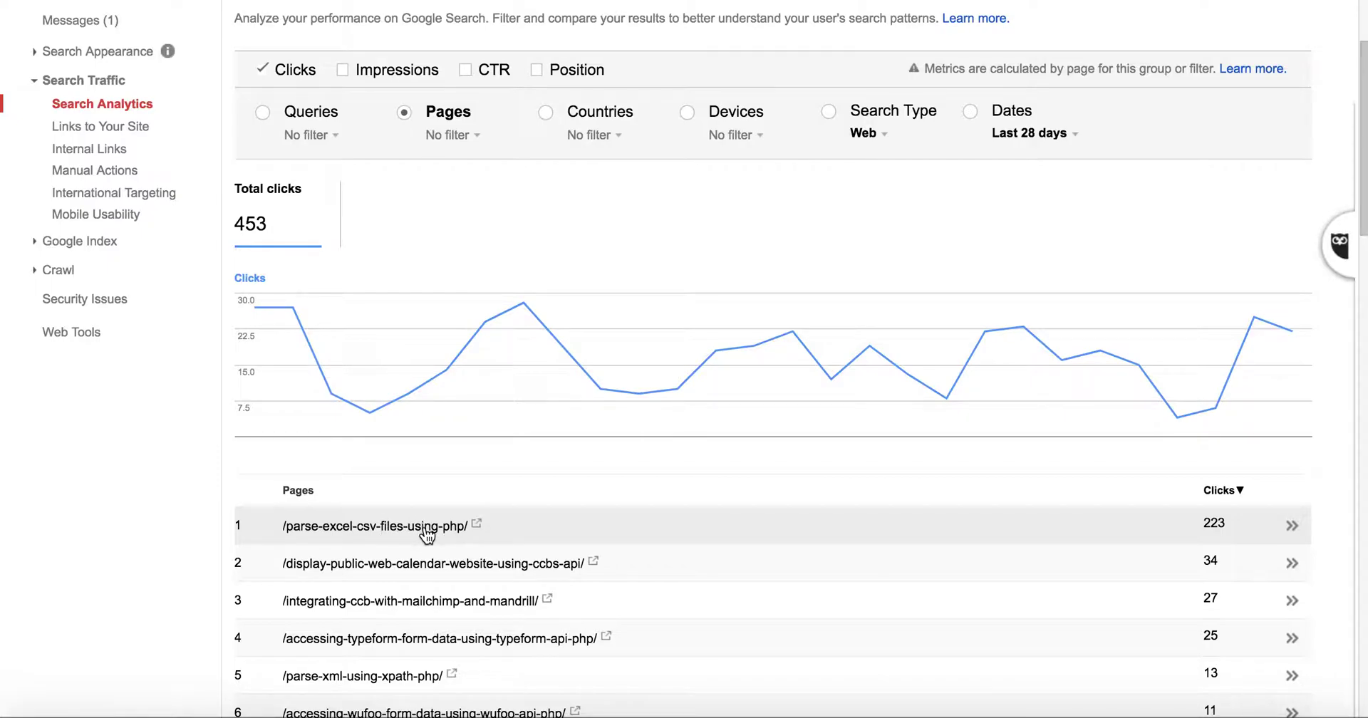
Filter the report to the /parse-excel-csv-files-using-php/ page and review the page filter options
click(427, 528)
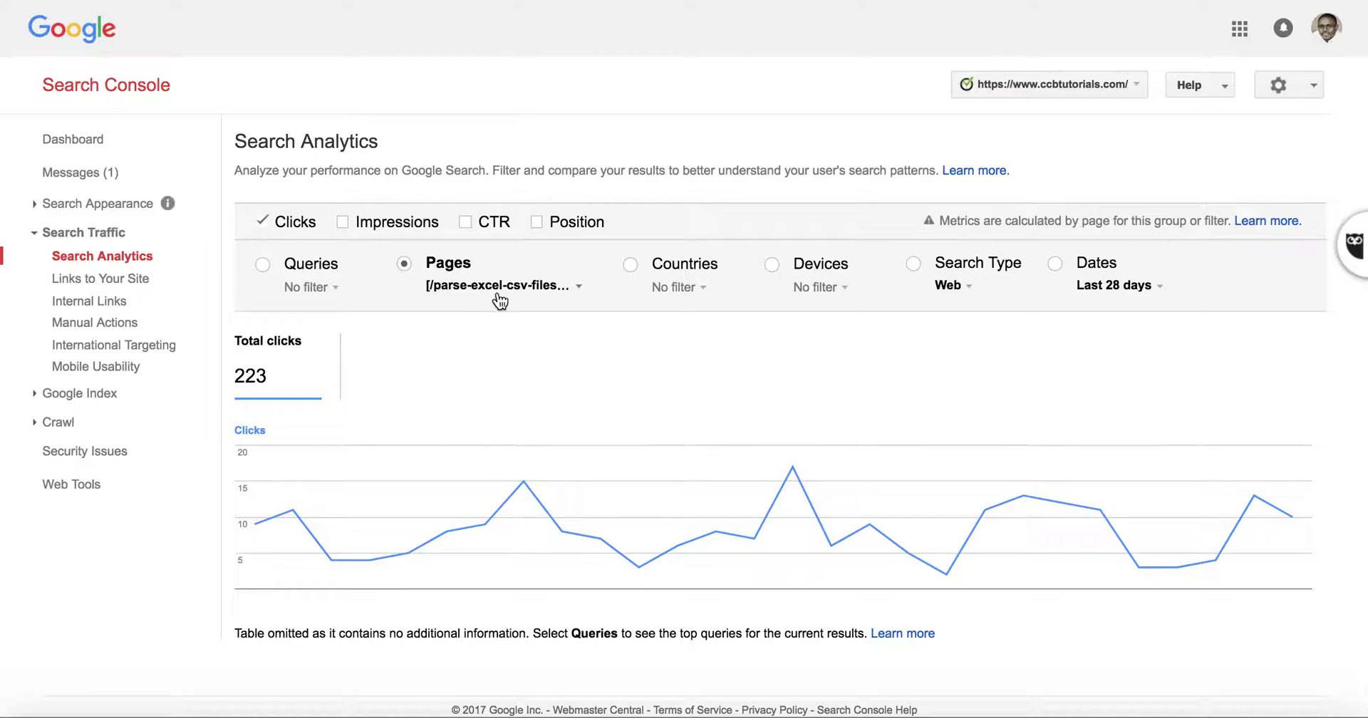
click(580, 290)
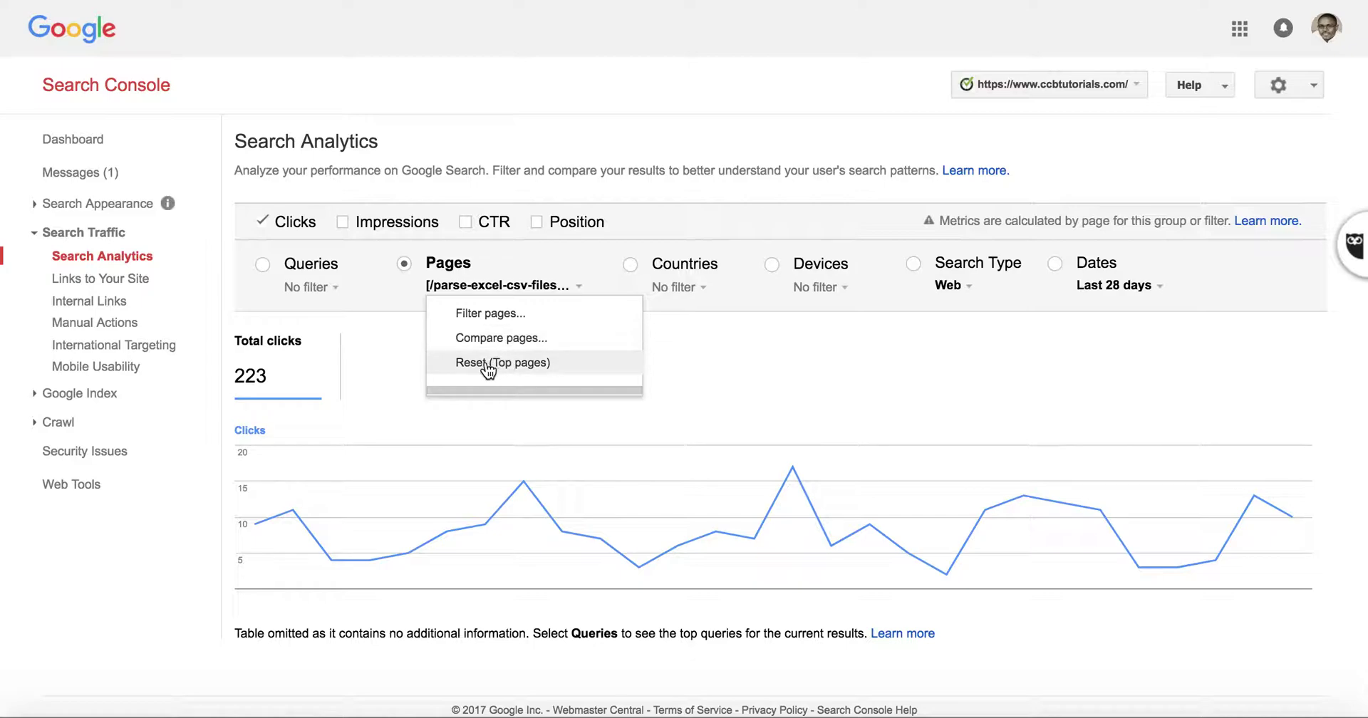
click(399, 310)
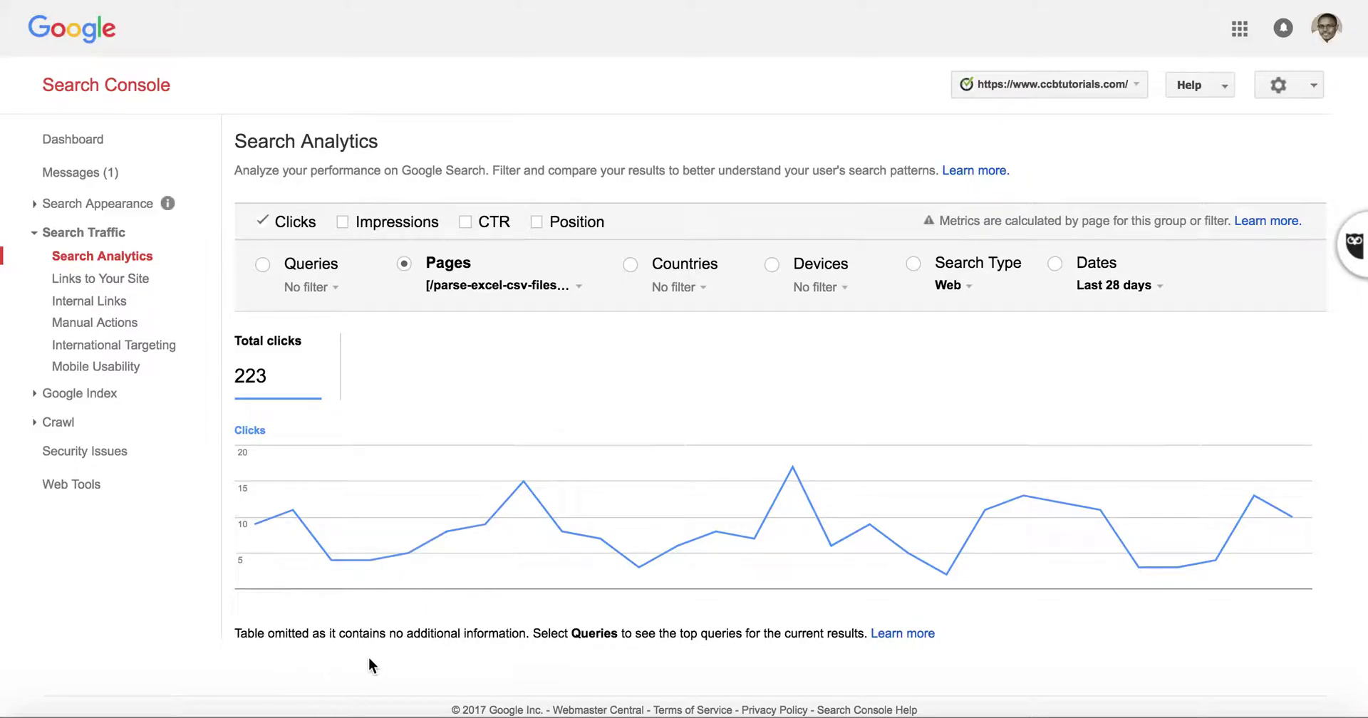
List that page's queries with clicks, impressions (3,197) and average position (26.3)
click(262, 266)
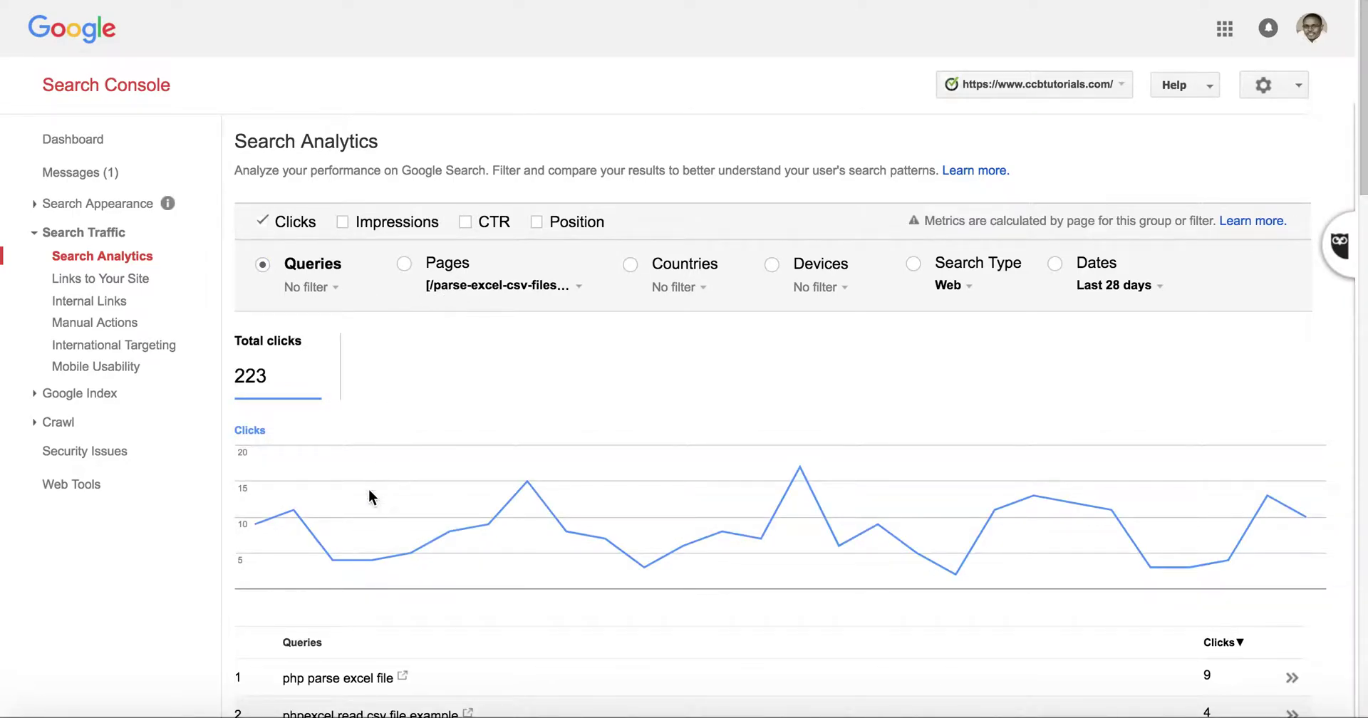
scroll(368, 497, down, 2)
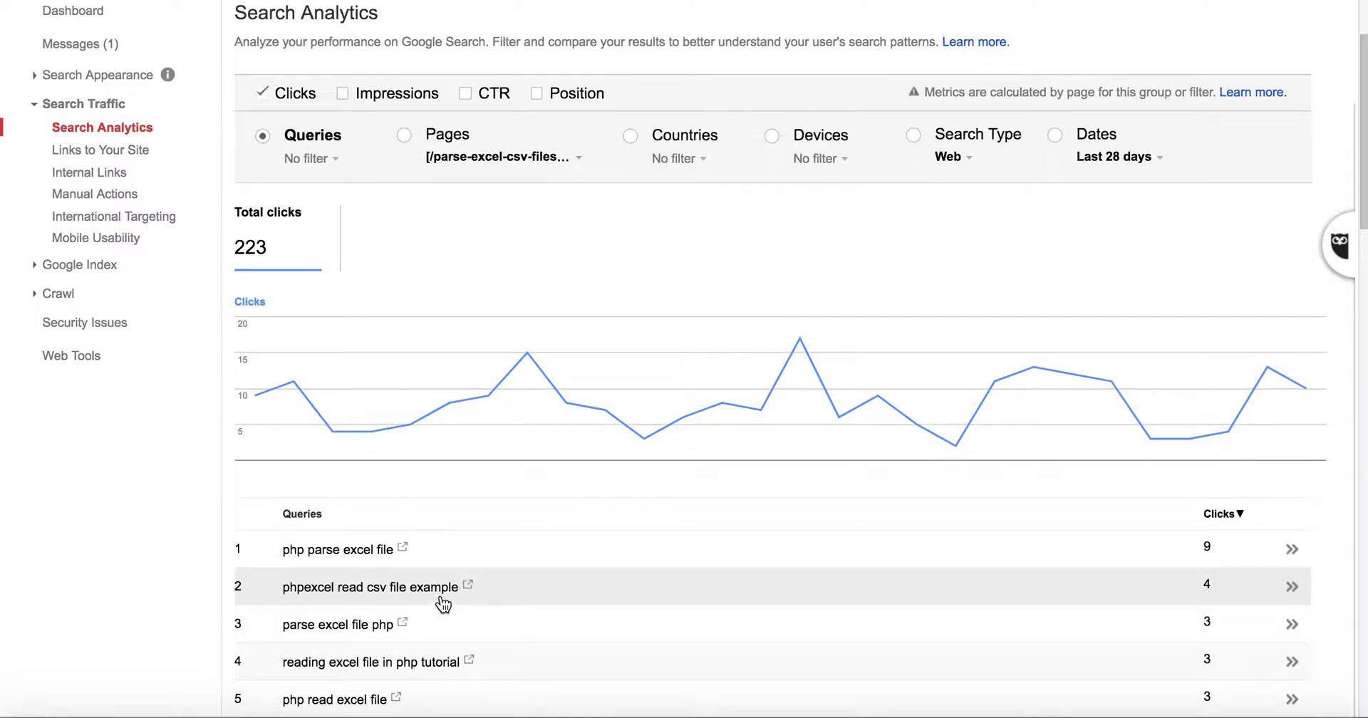
click(342, 94)
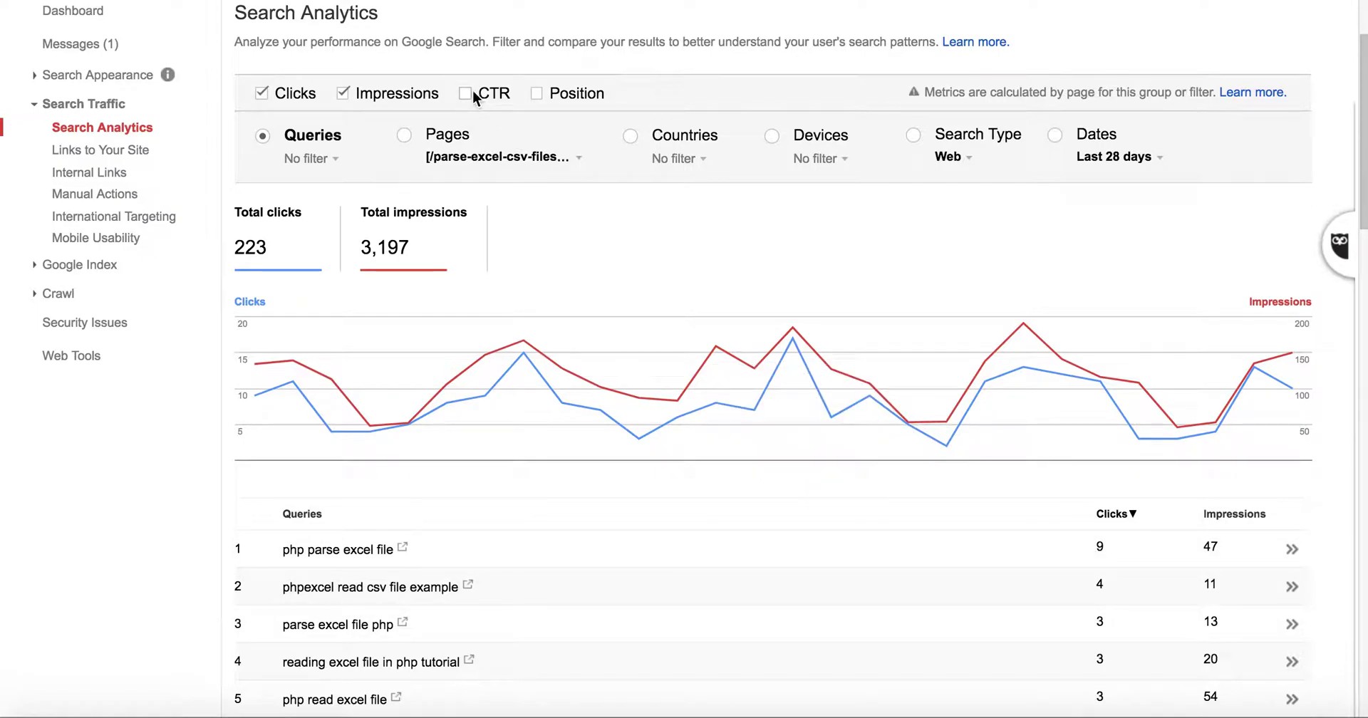
click(538, 92)
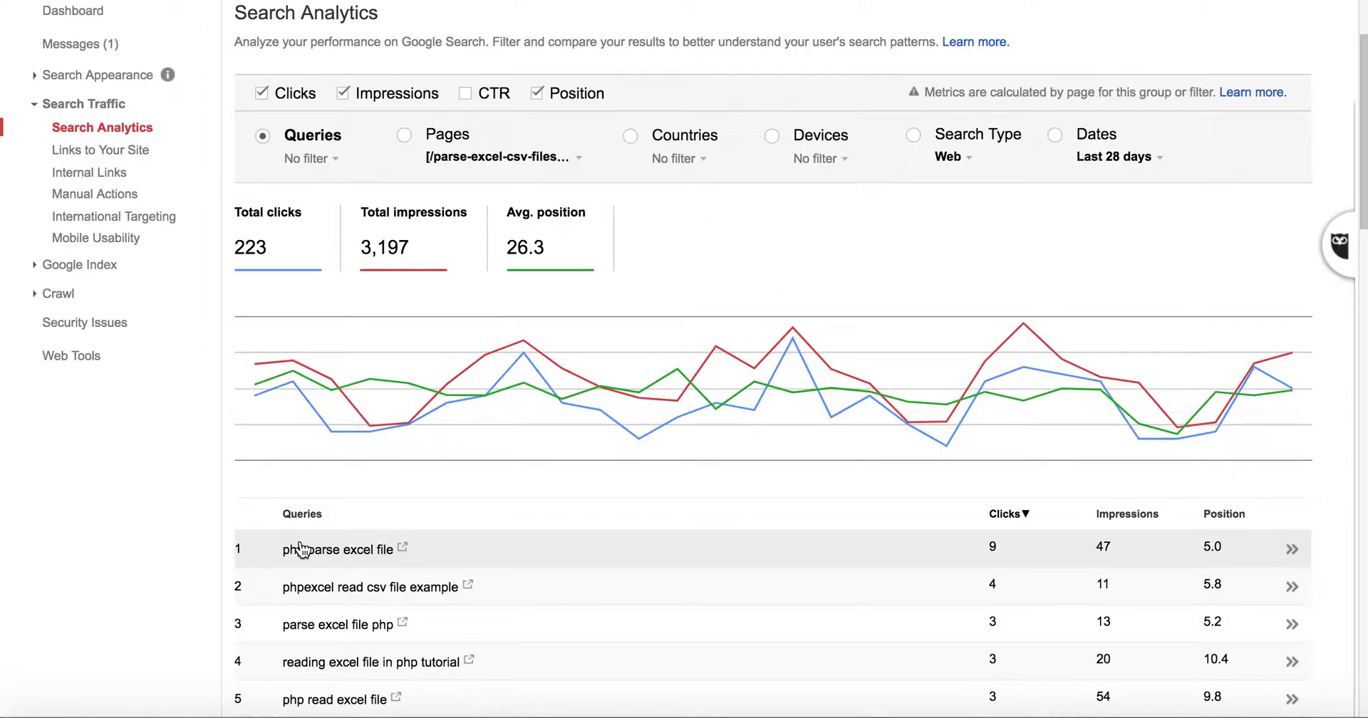
click(301, 548)
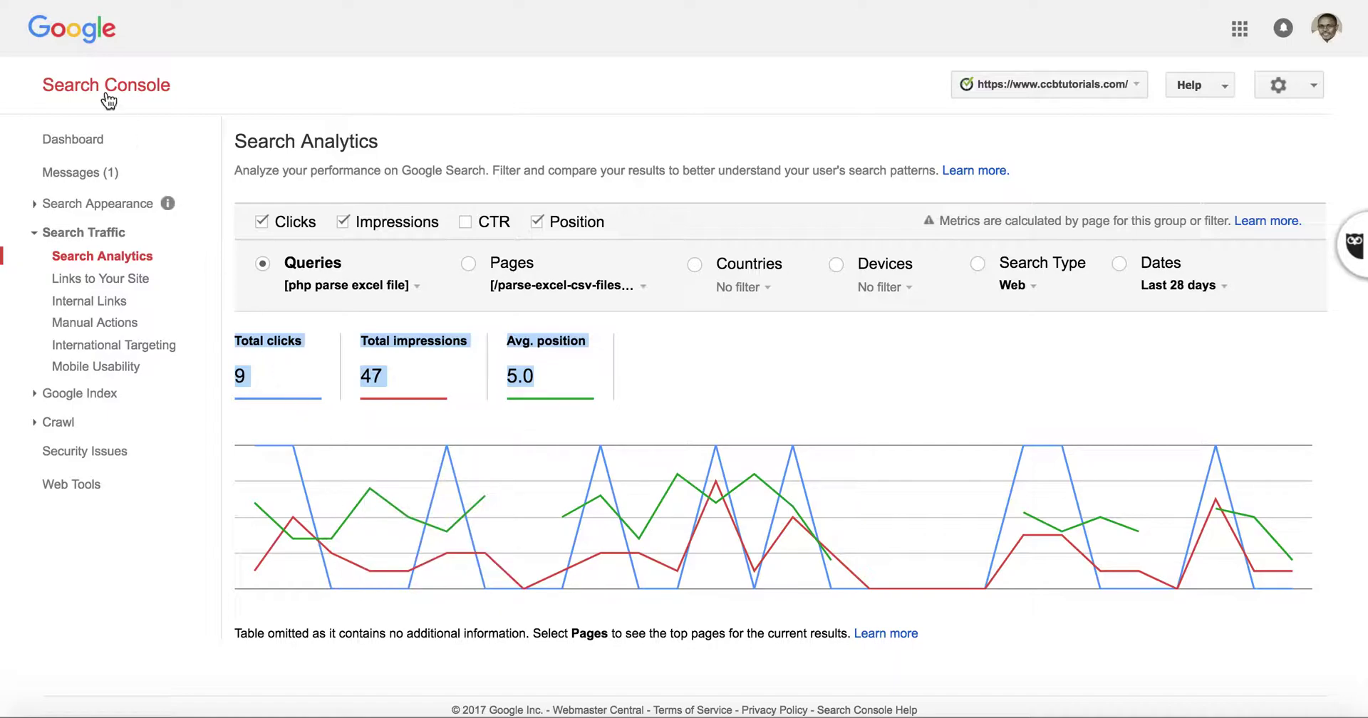
key(alt+Left)
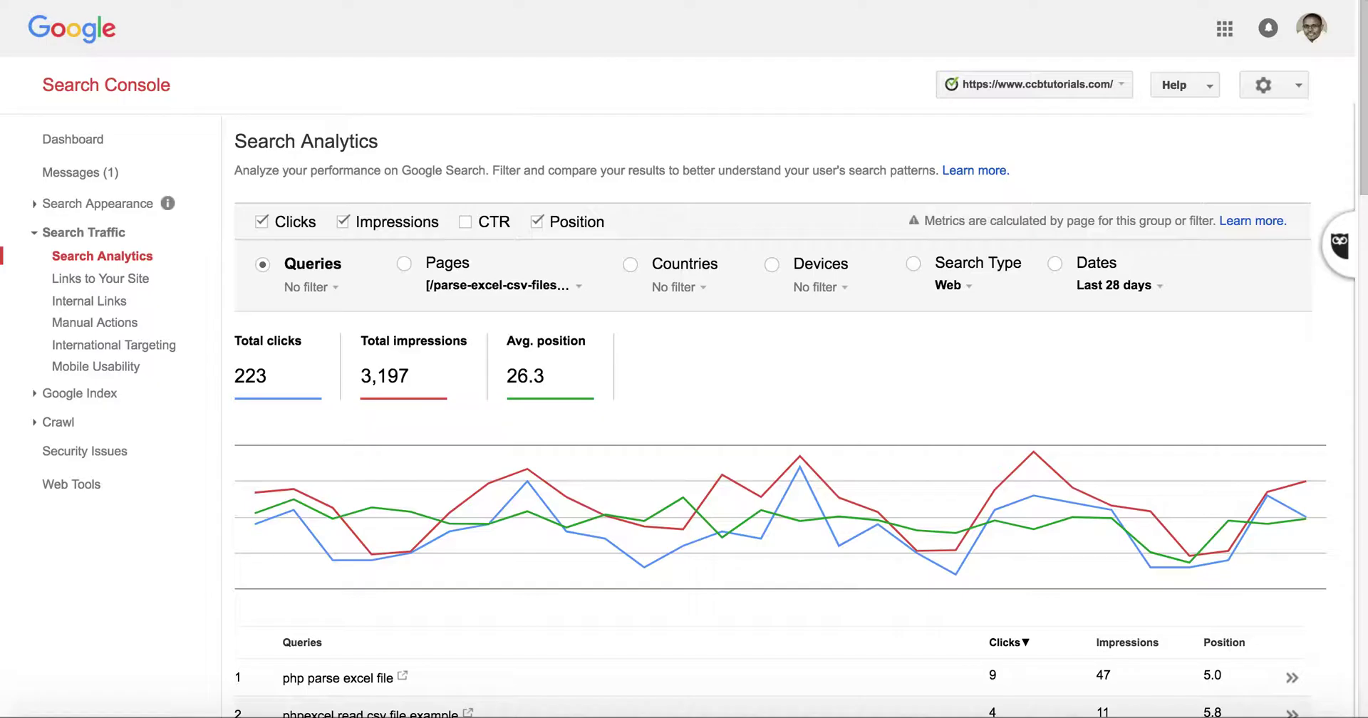
key(ctrl+t)
Search Google for 'php parse excel file'
click(563, 325)
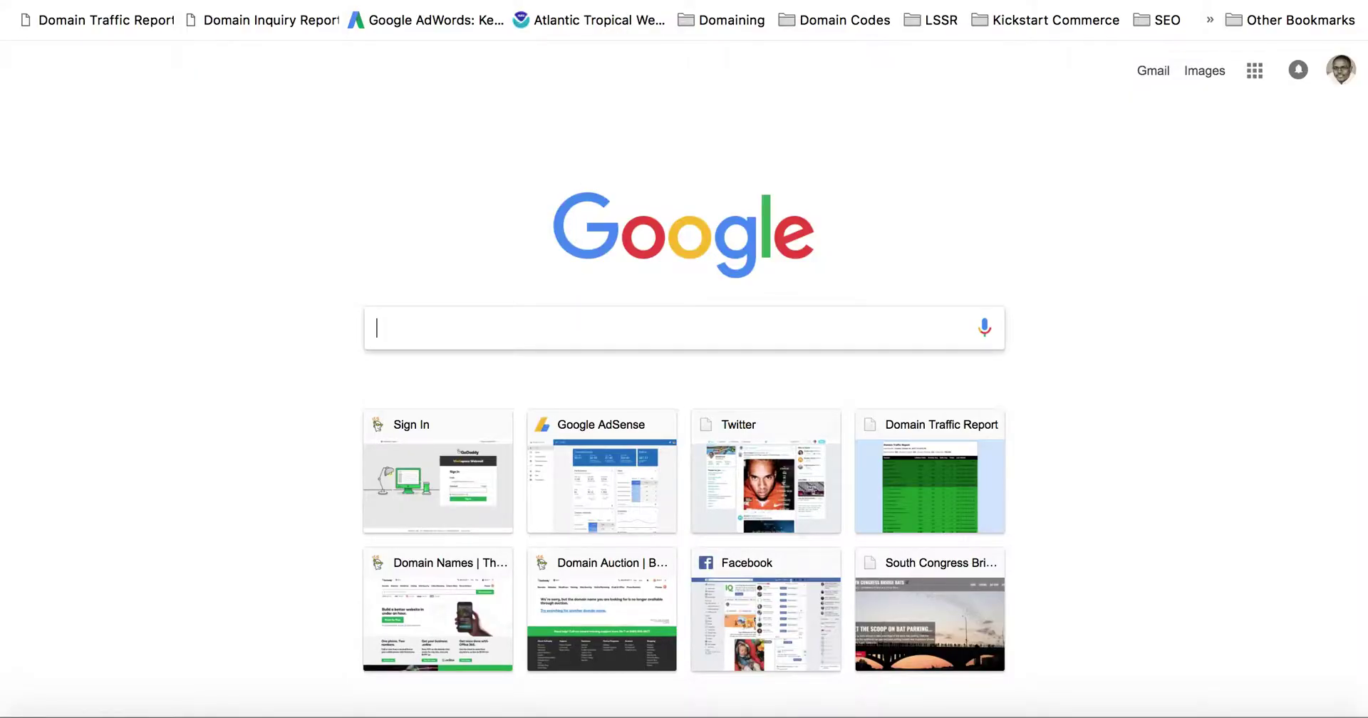
text(php e)
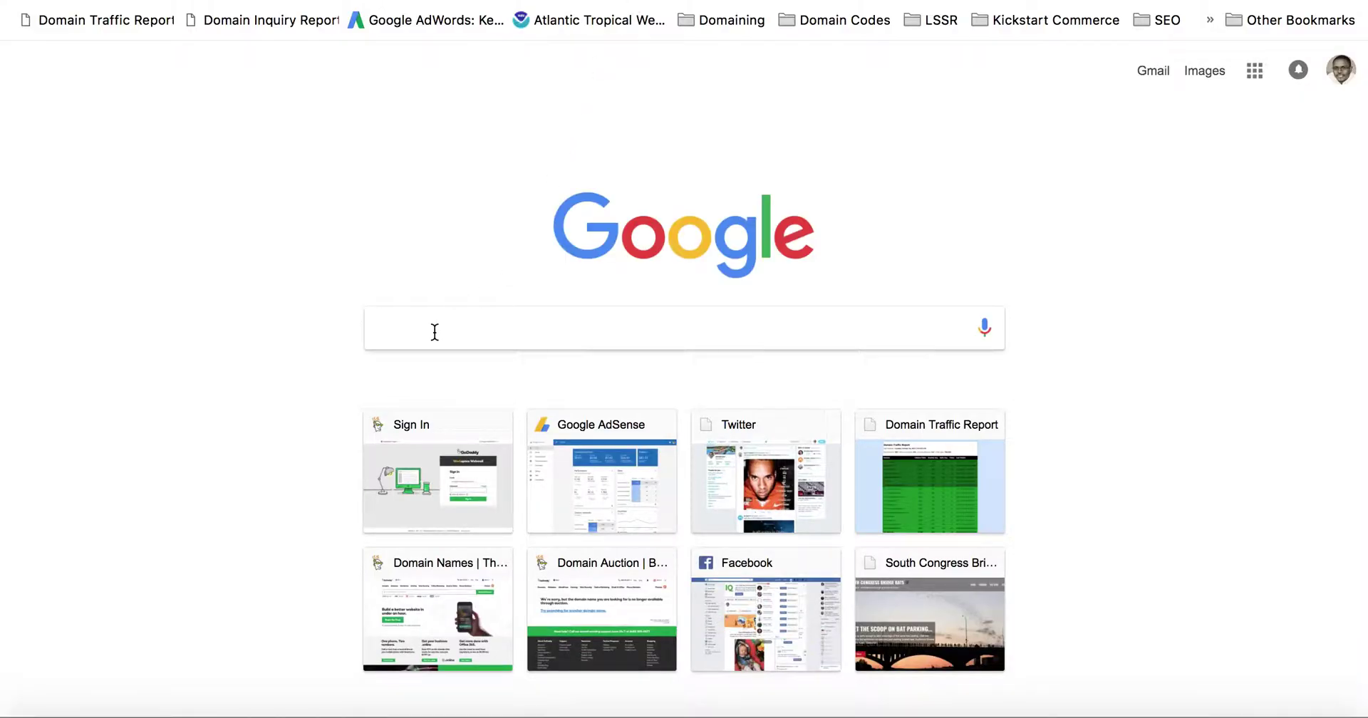
click(434, 330)
text(php pars)
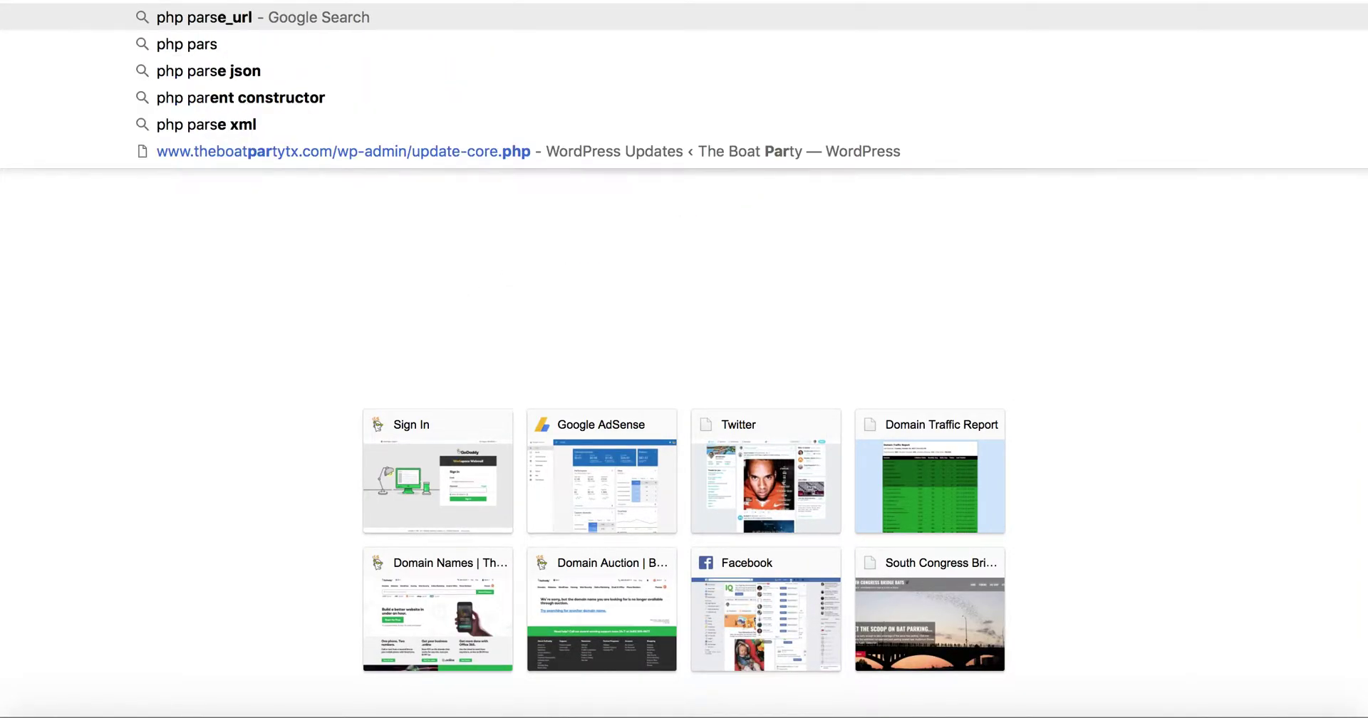
text(e excel)
key(Return)
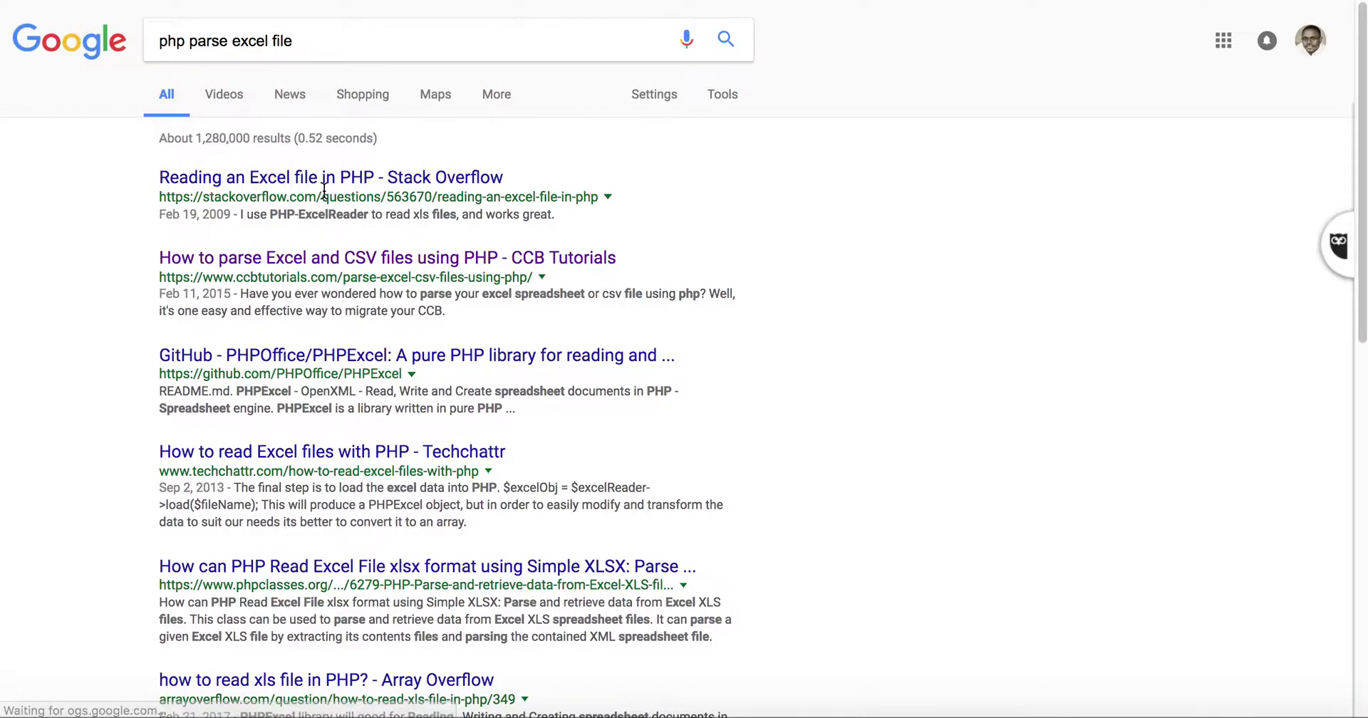
Scroll through the first results and jump to the third results page
scroll(294, 377, down, 1)
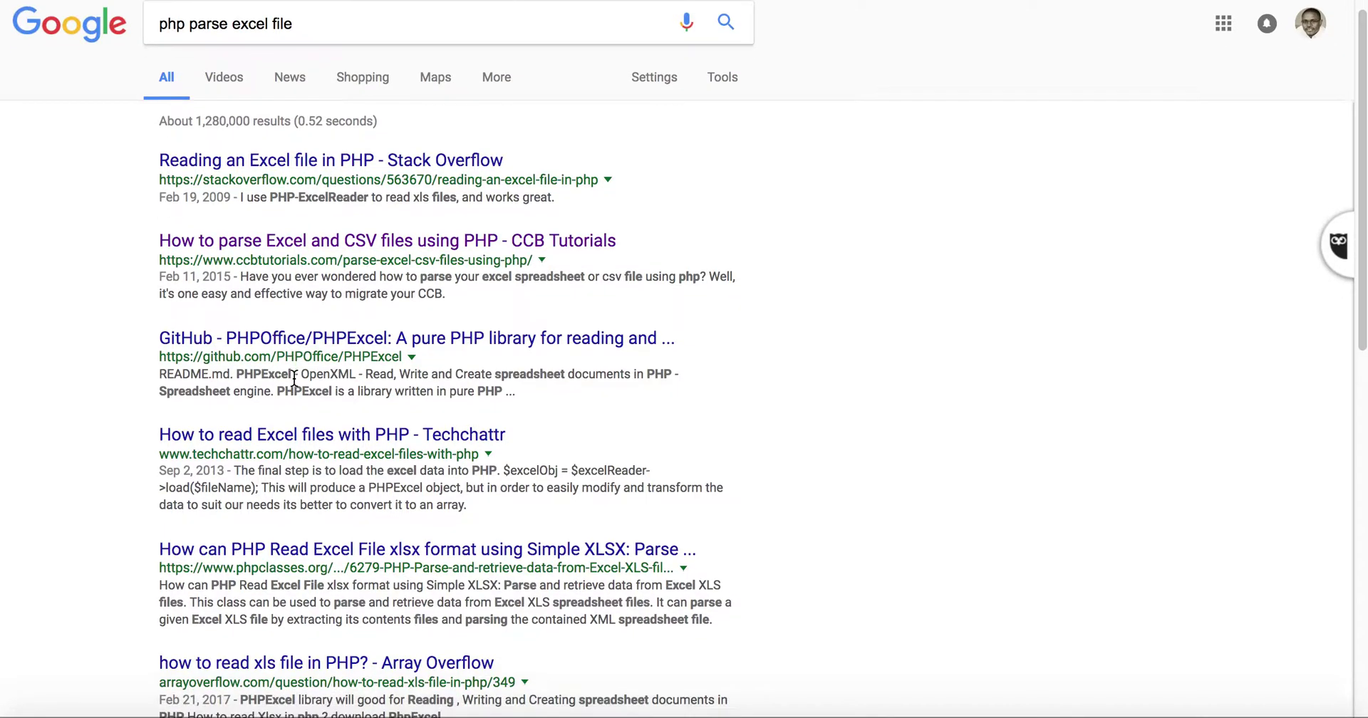
scroll(293, 376, down, 1)
scroll(294, 377, down, 4)
scroll(294, 377, down, 1)
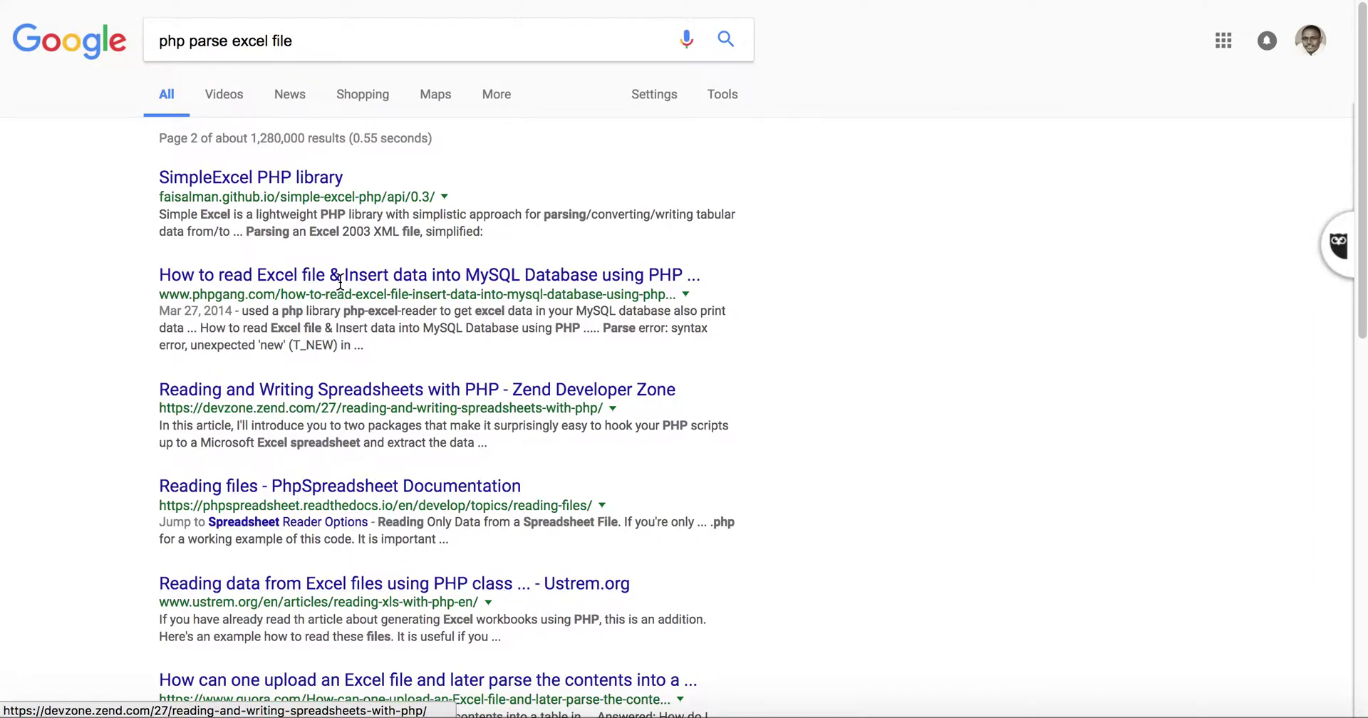
scroll(325, 442, down, 2)
scroll(325, 456, down, 2)
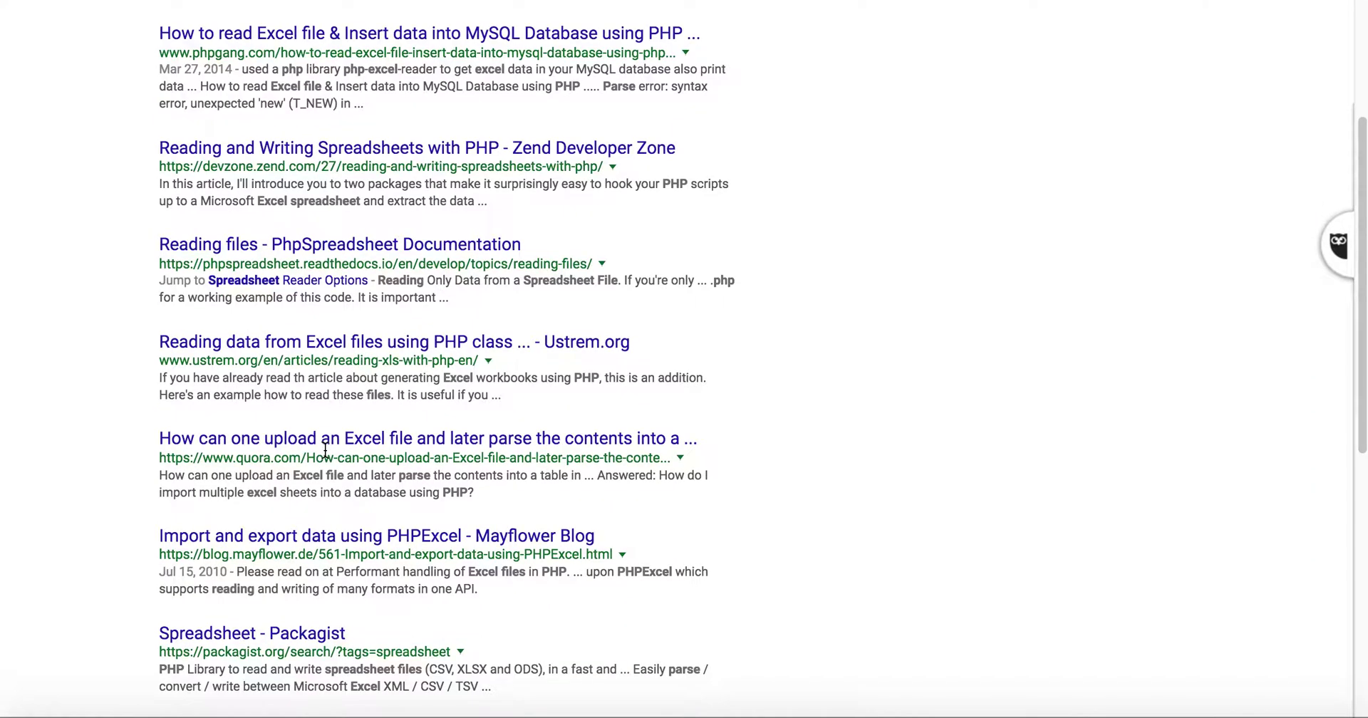
scroll(325, 456, down, 5)
scroll(325, 455, down, 2)
scroll(324, 459, down, 3)
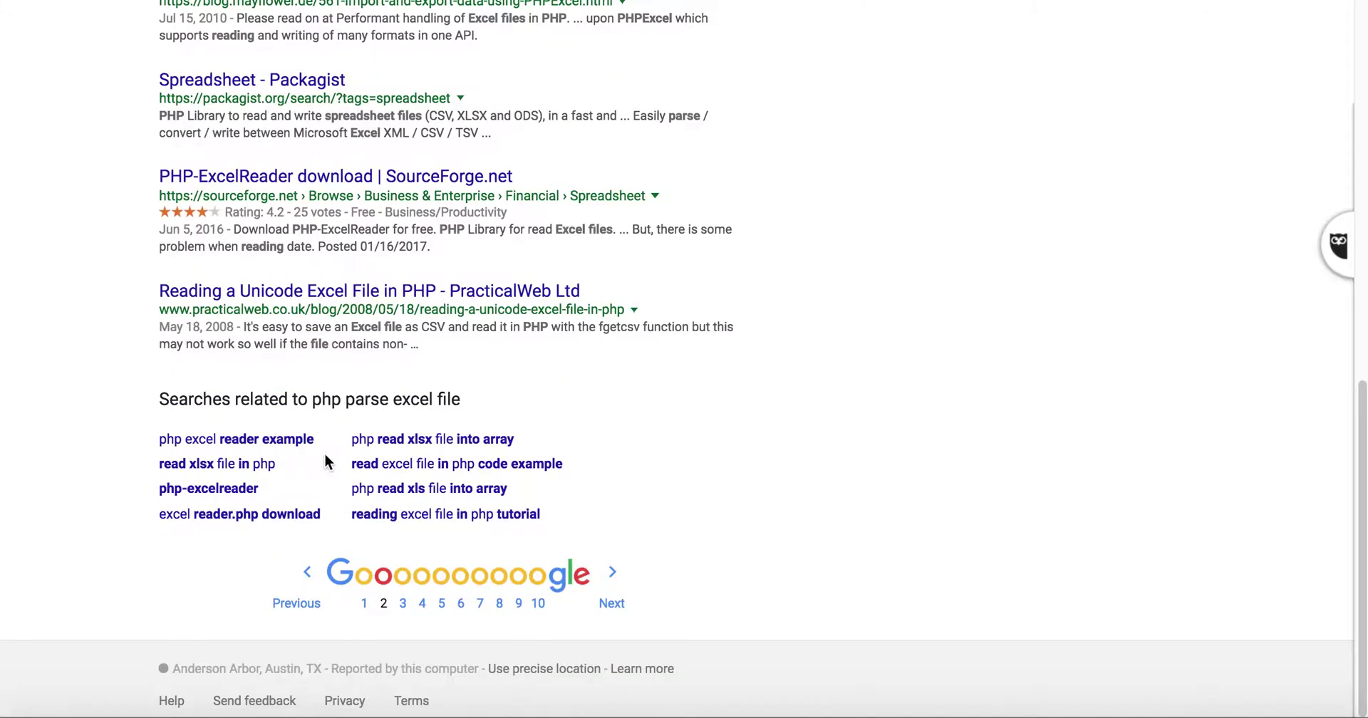
click(404, 578)
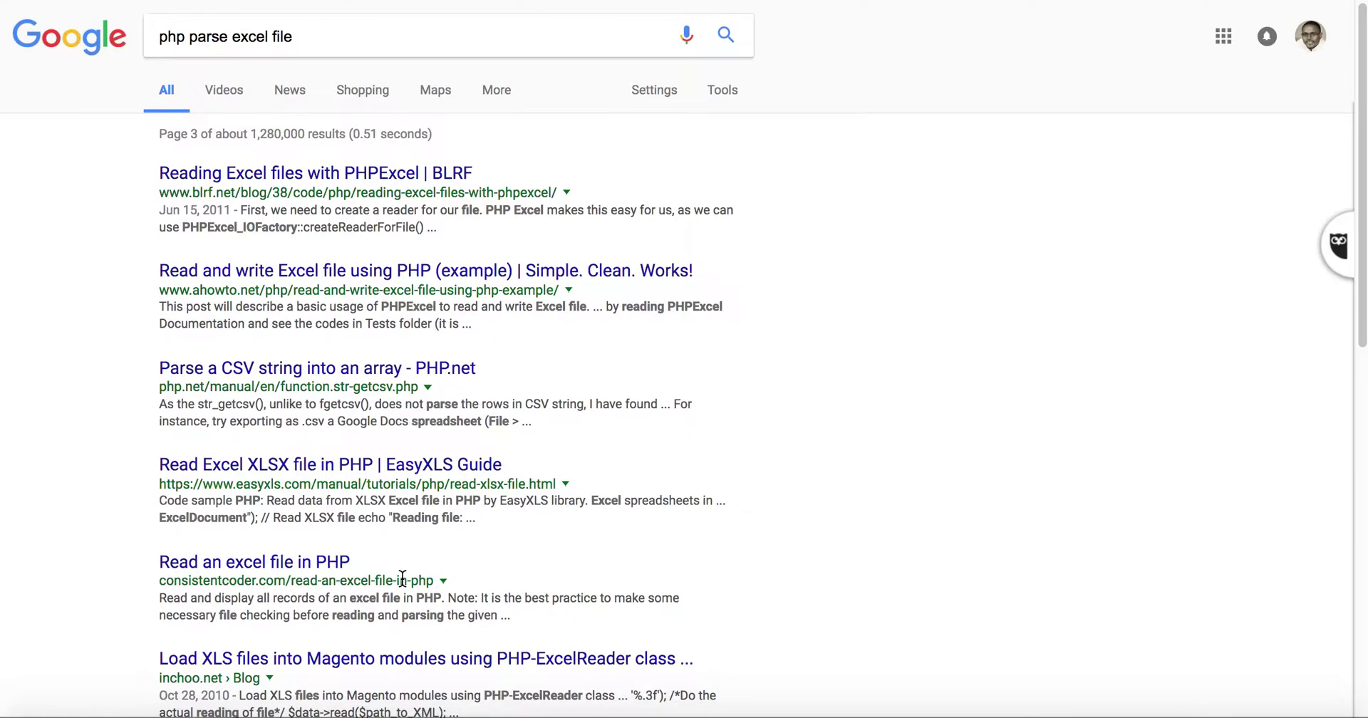
Scroll through the later results pages for 'php parse excel file', reaching page 4
scroll(403, 579, down, 1)
scroll(401, 579, down, 1)
scroll(402, 578, down, 4)
scroll(402, 578, down, 5)
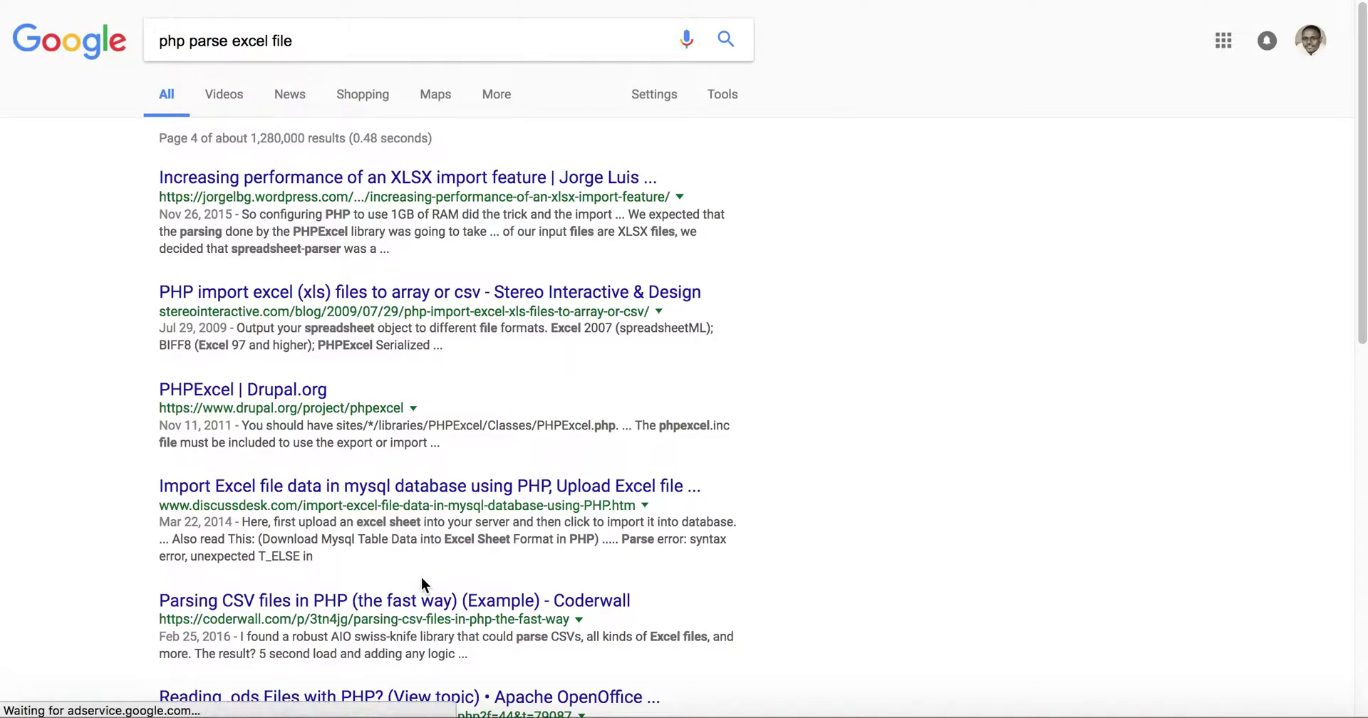
scroll(420, 579, down, 3)
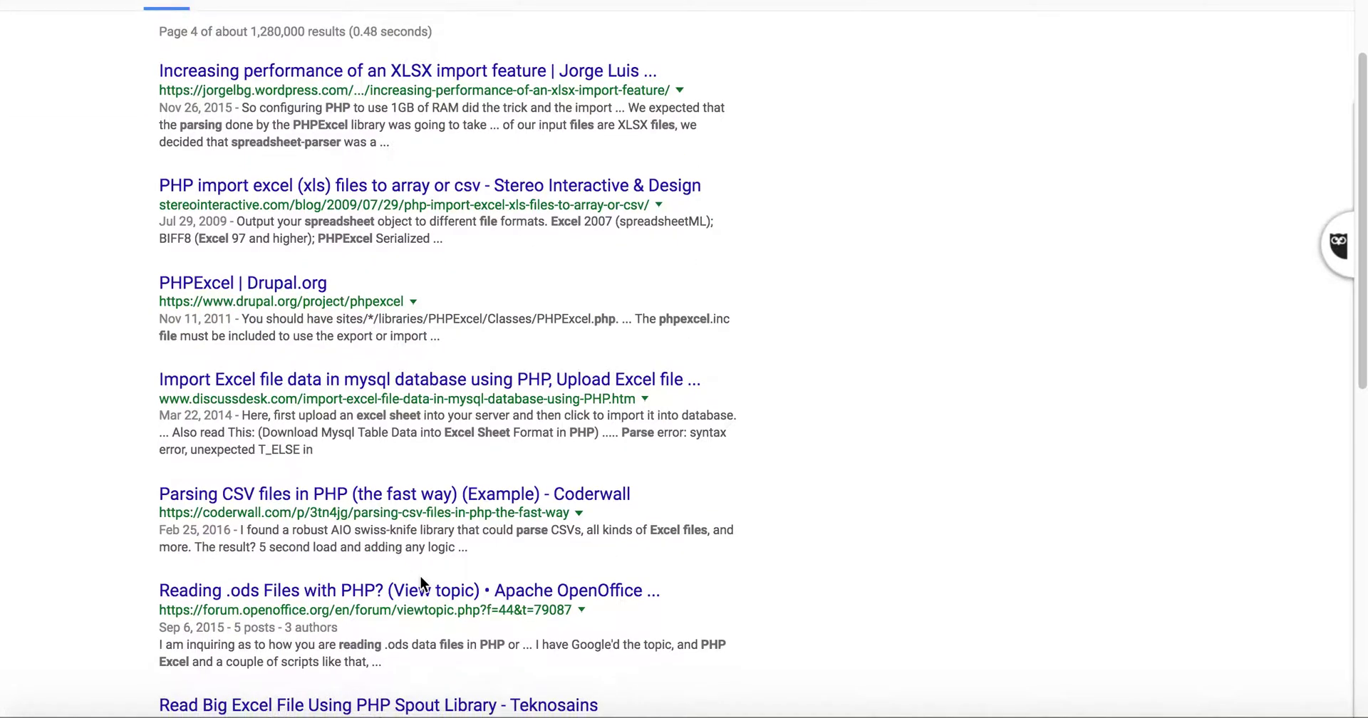
scroll(420, 579, down, 3)
scroll(420, 579, down, 3)
scroll(422, 580, down, 2)
scroll(420, 576, down, 5)
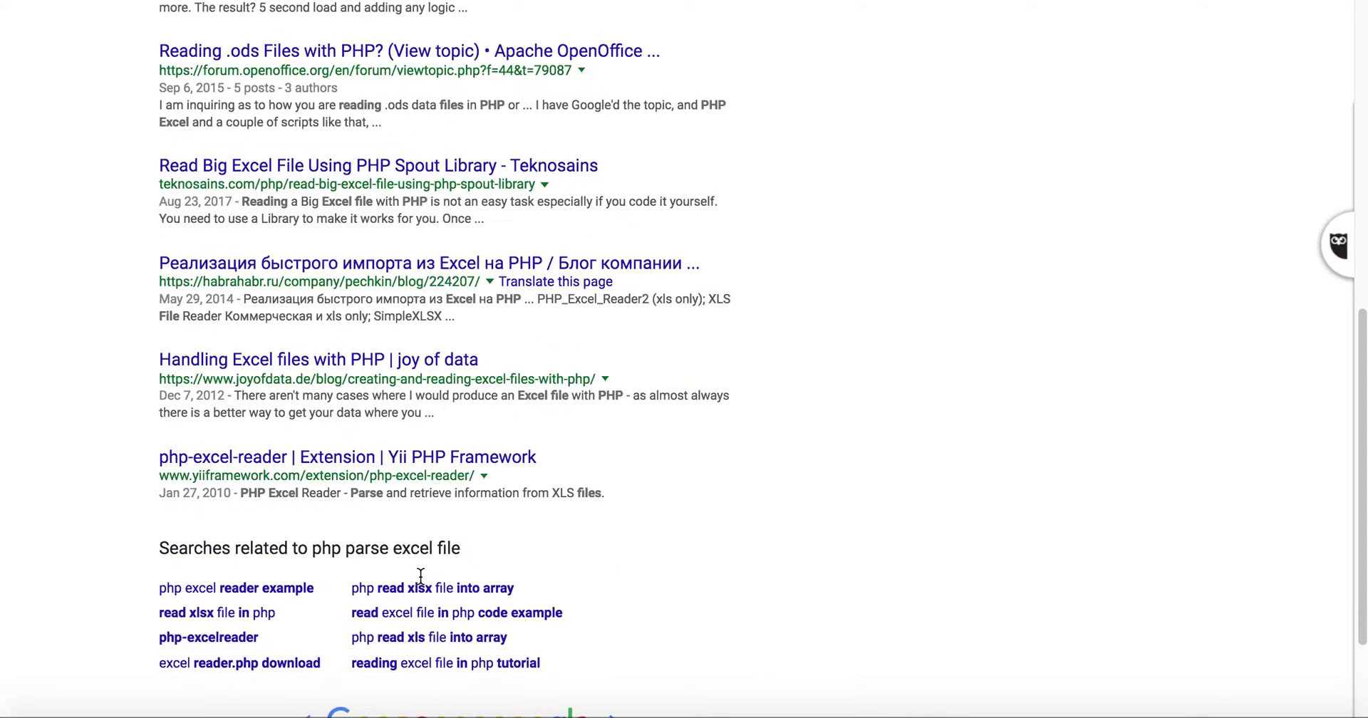
scroll(420, 573, down, 3)
scroll(420, 573, up, 2)
scroll(420, 573, up, 10)
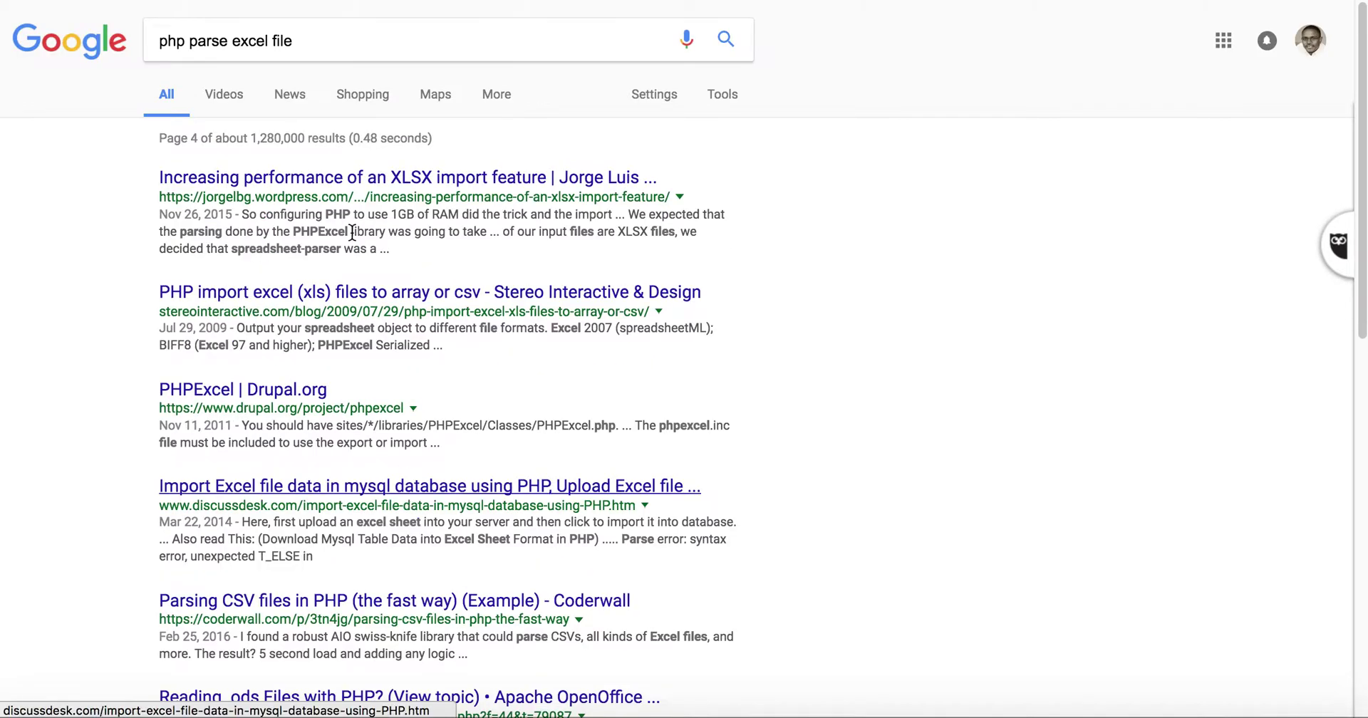
Re-run the search as the exact phrase "php parse excel file" and open page 2 of its 14 results
click(333, 39)
text(")
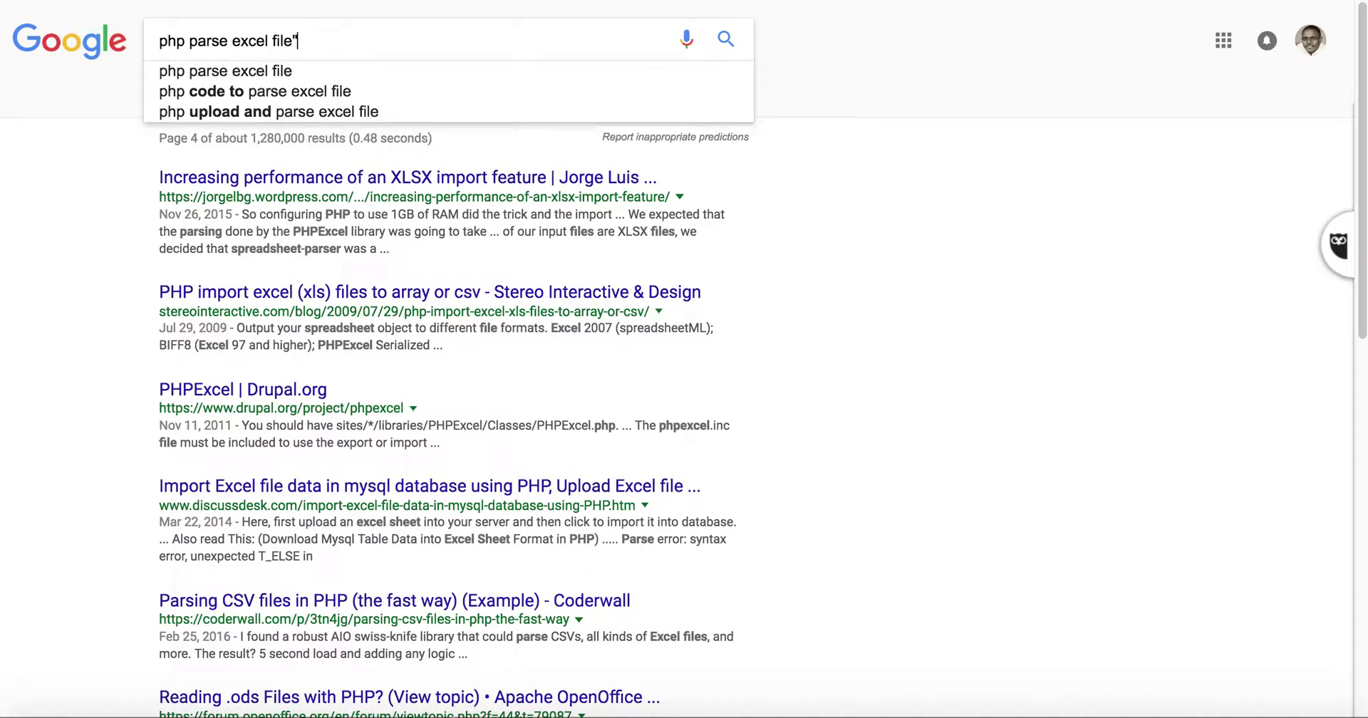
text(")
key(Return)
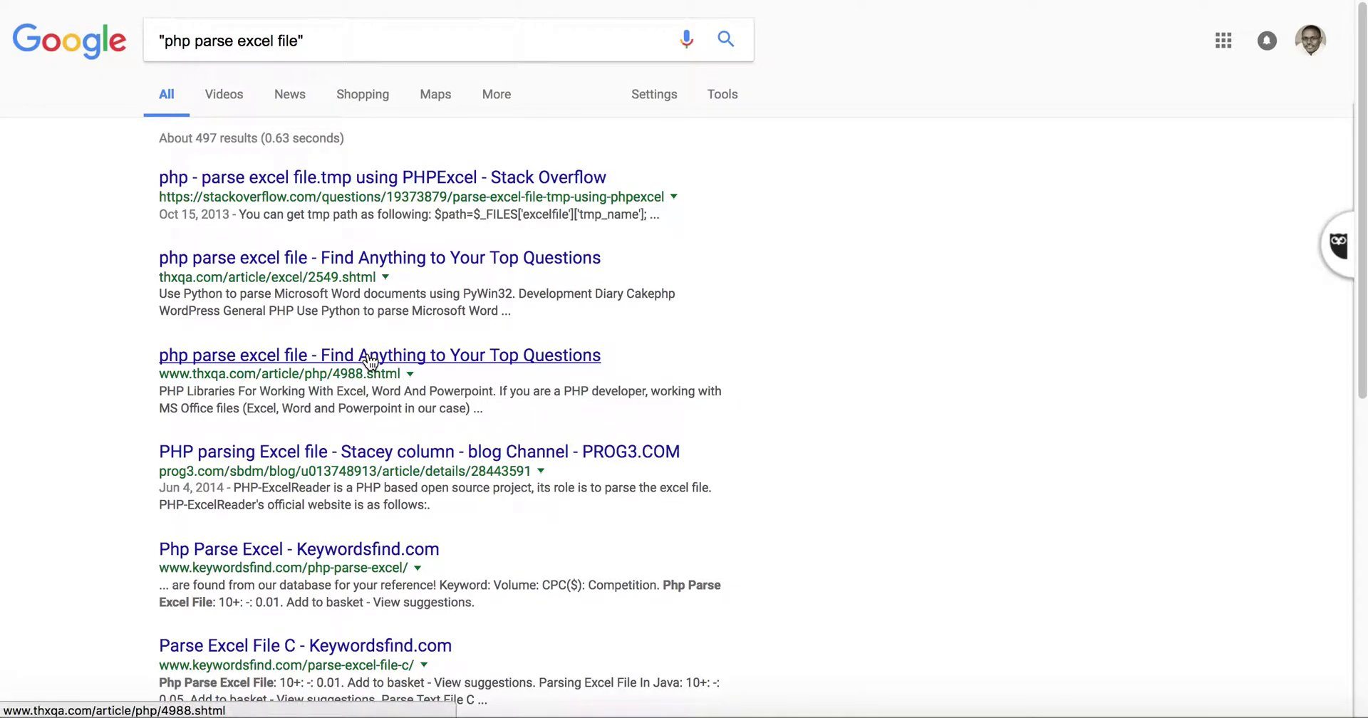
scroll(370, 363, down, 4)
scroll(370, 363, down, 3)
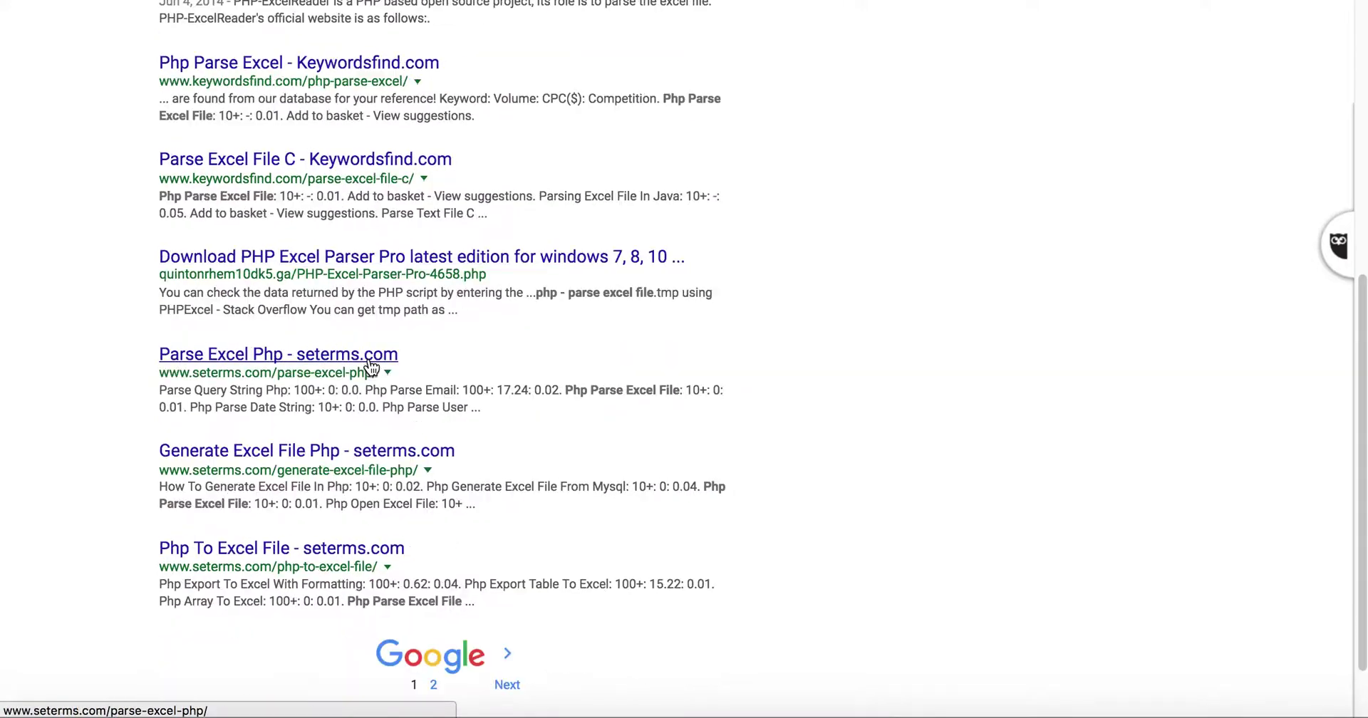
click(432, 675)
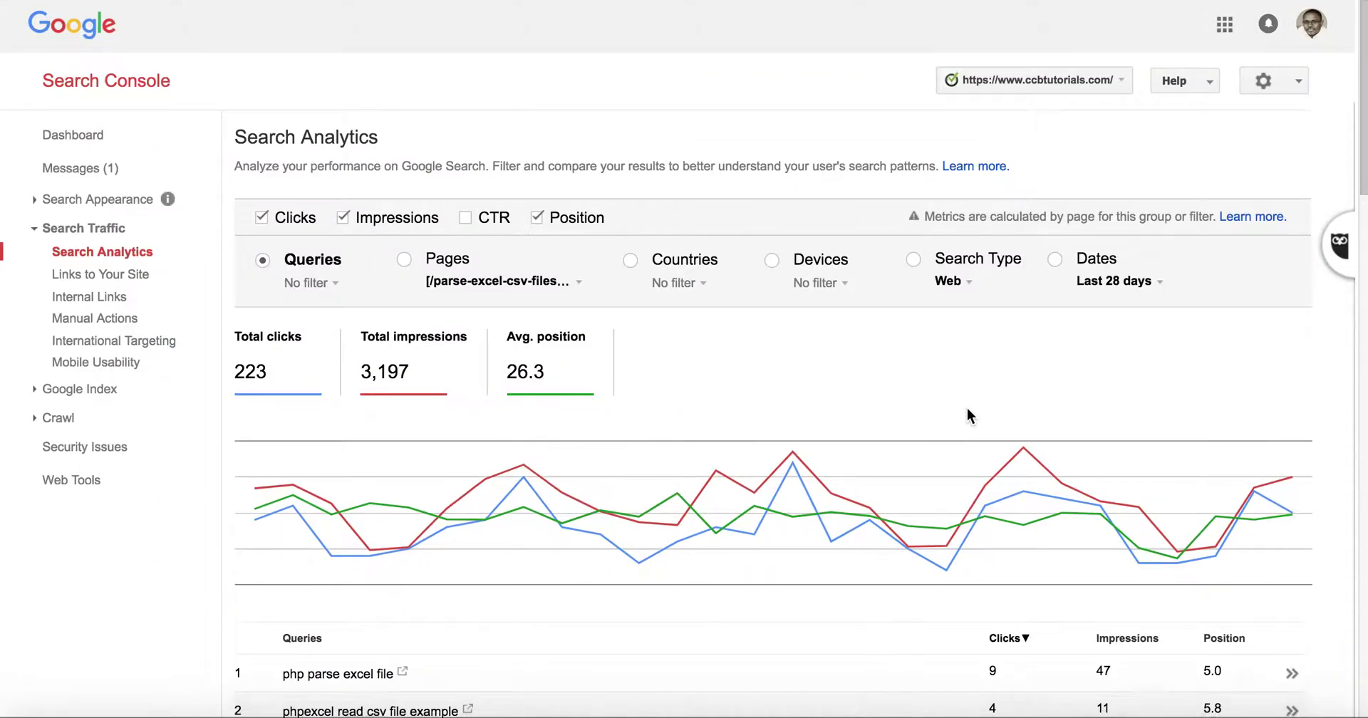
scroll(968, 413, down, 4)
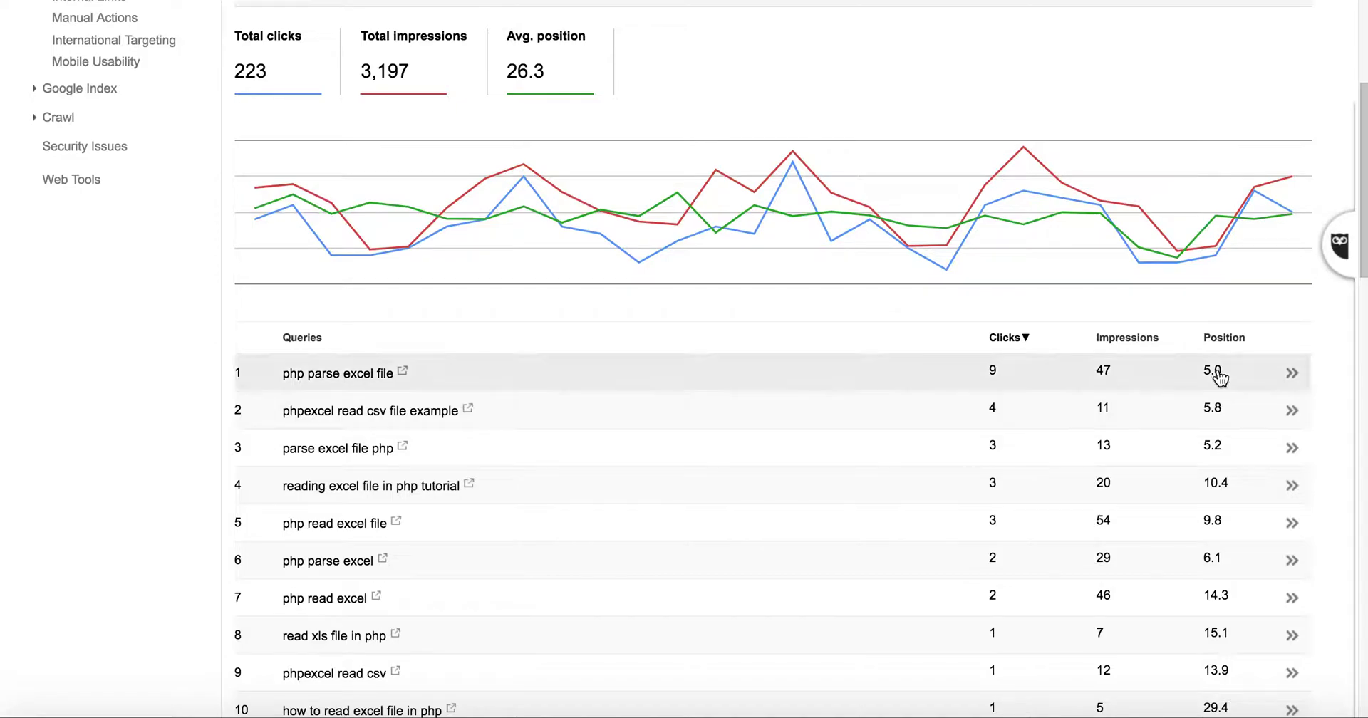
click(469, 409)
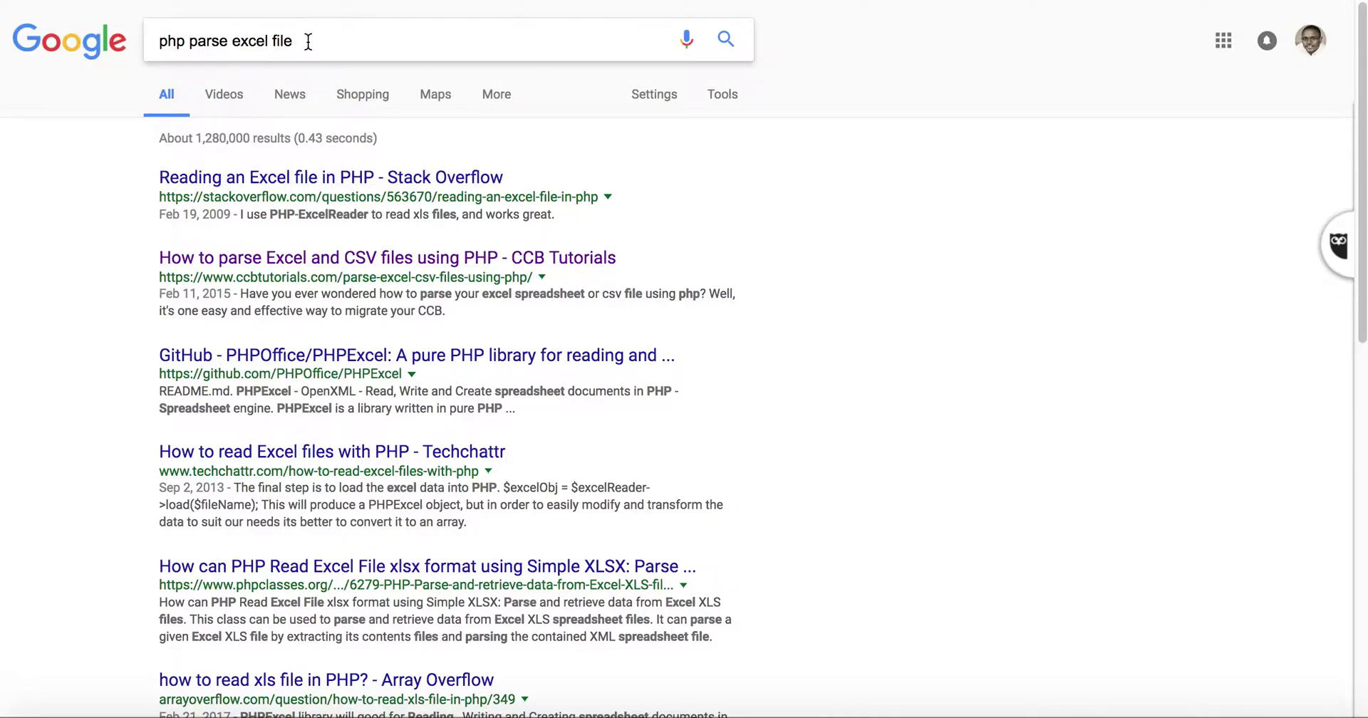
drag(308, 41, 143, 27)
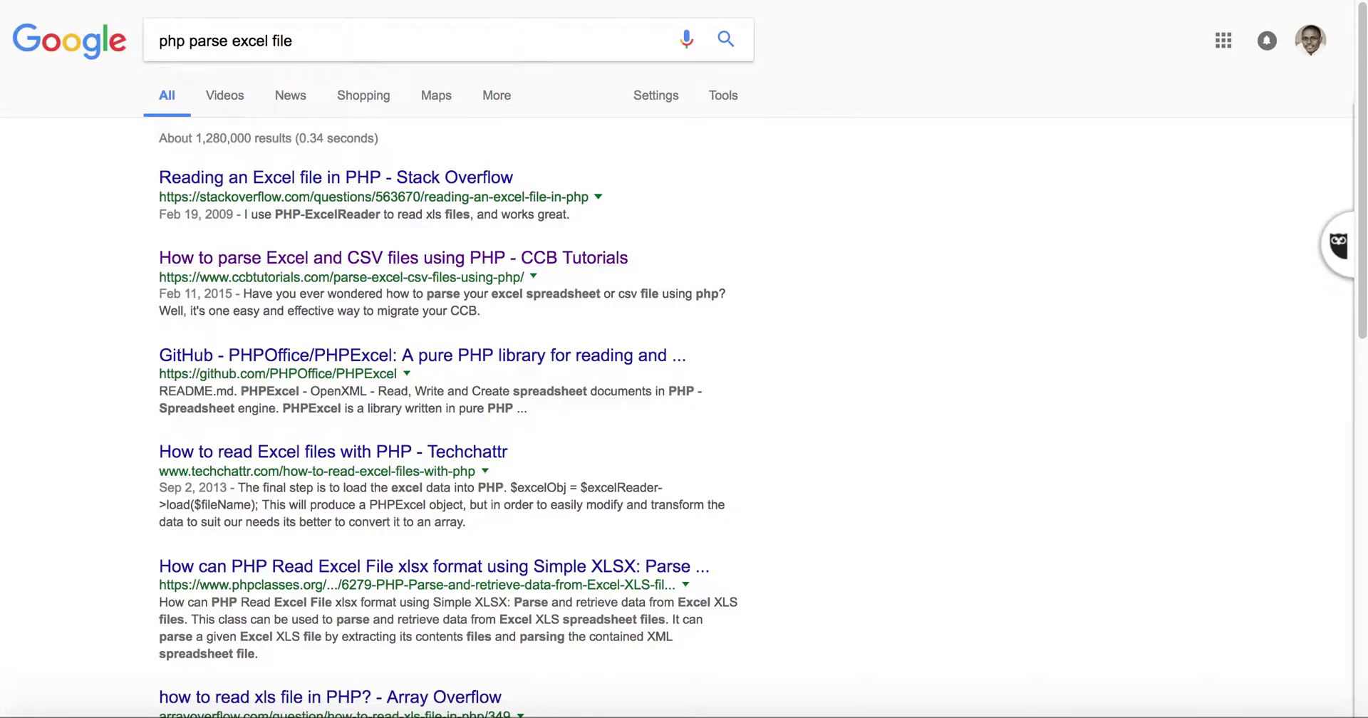
key(slash)
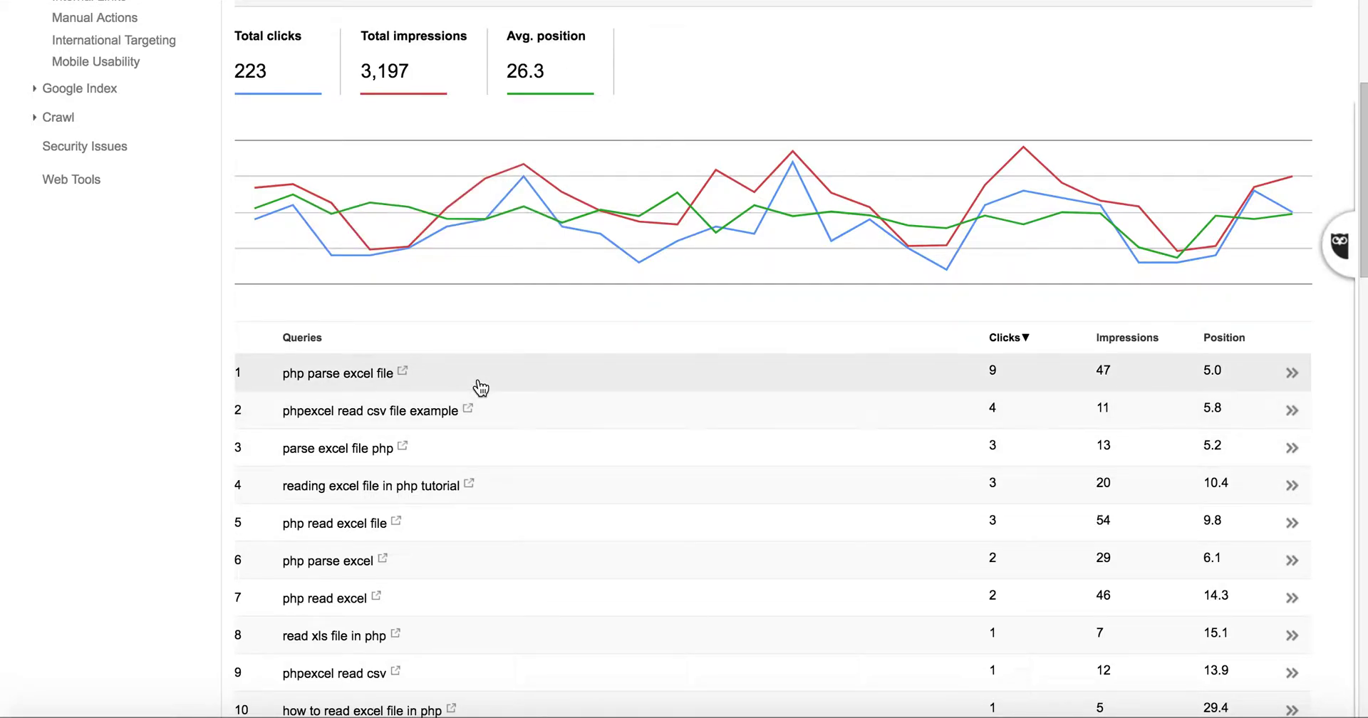
scroll(480, 387, up, 5)
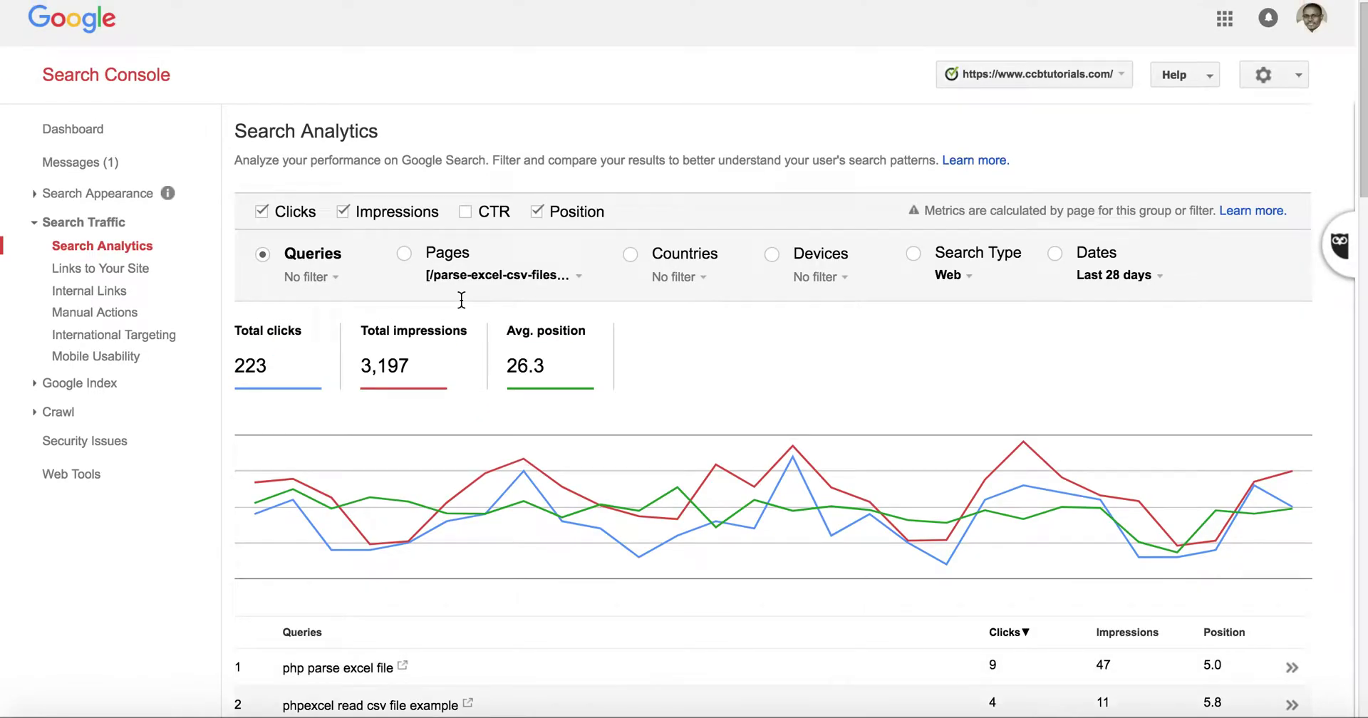
Reset Search Analytics, filter to /parse-excel-csv-files-using-php/, and list its queries by clicks (223 total)
click(100, 247)
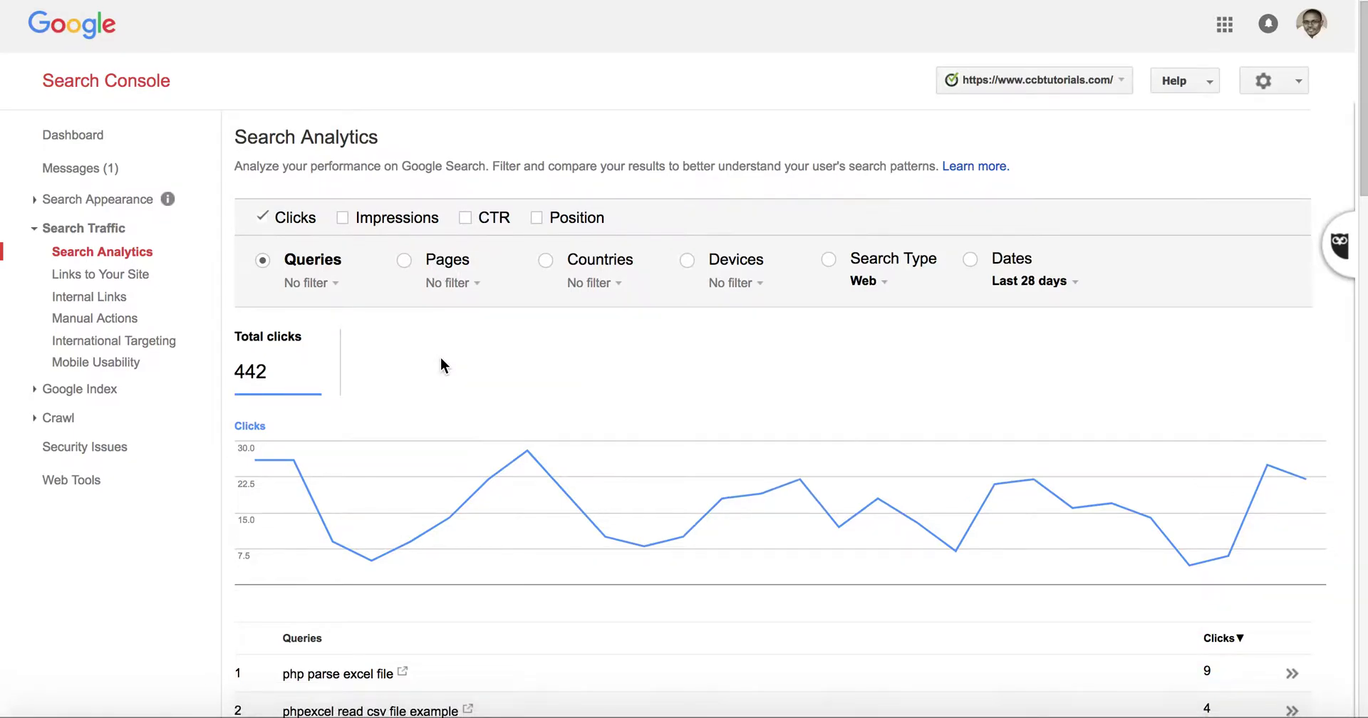
scroll(440, 360, down, 2)
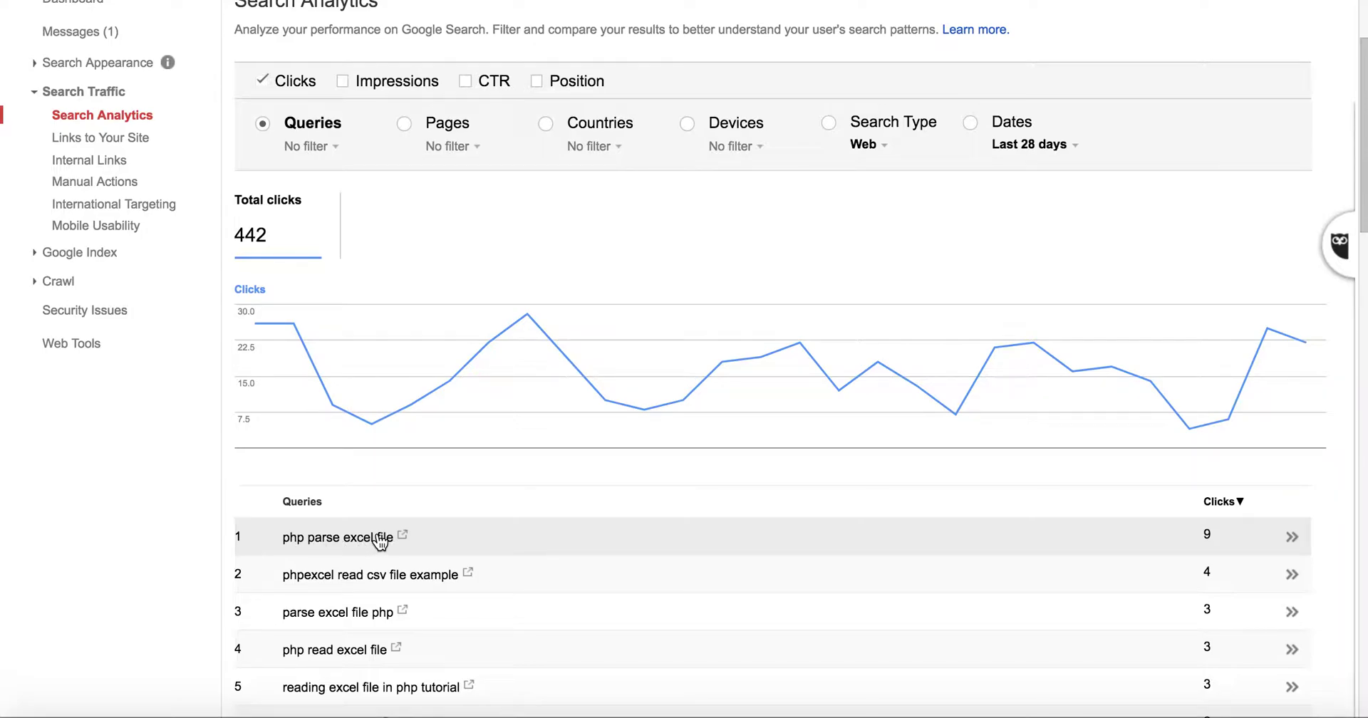
click(405, 124)
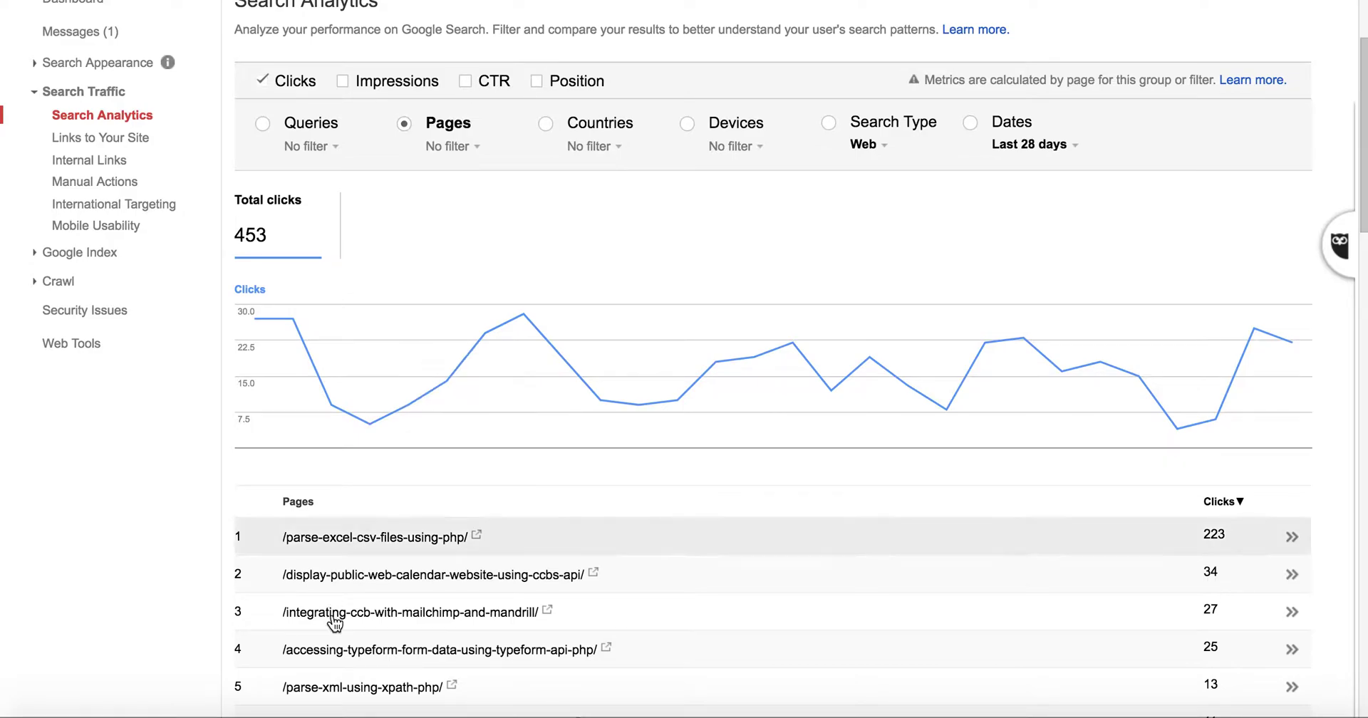
click(349, 536)
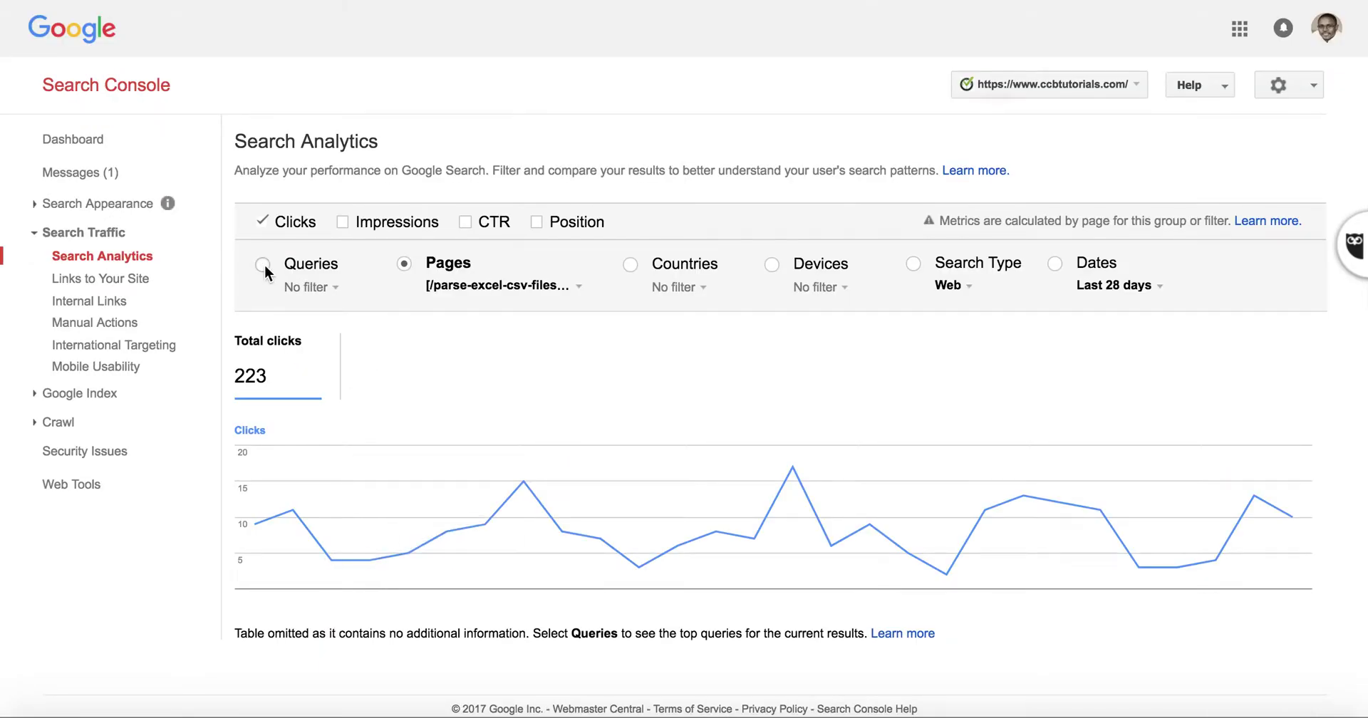
click(263, 264)
scroll(402, 488, down, 3)
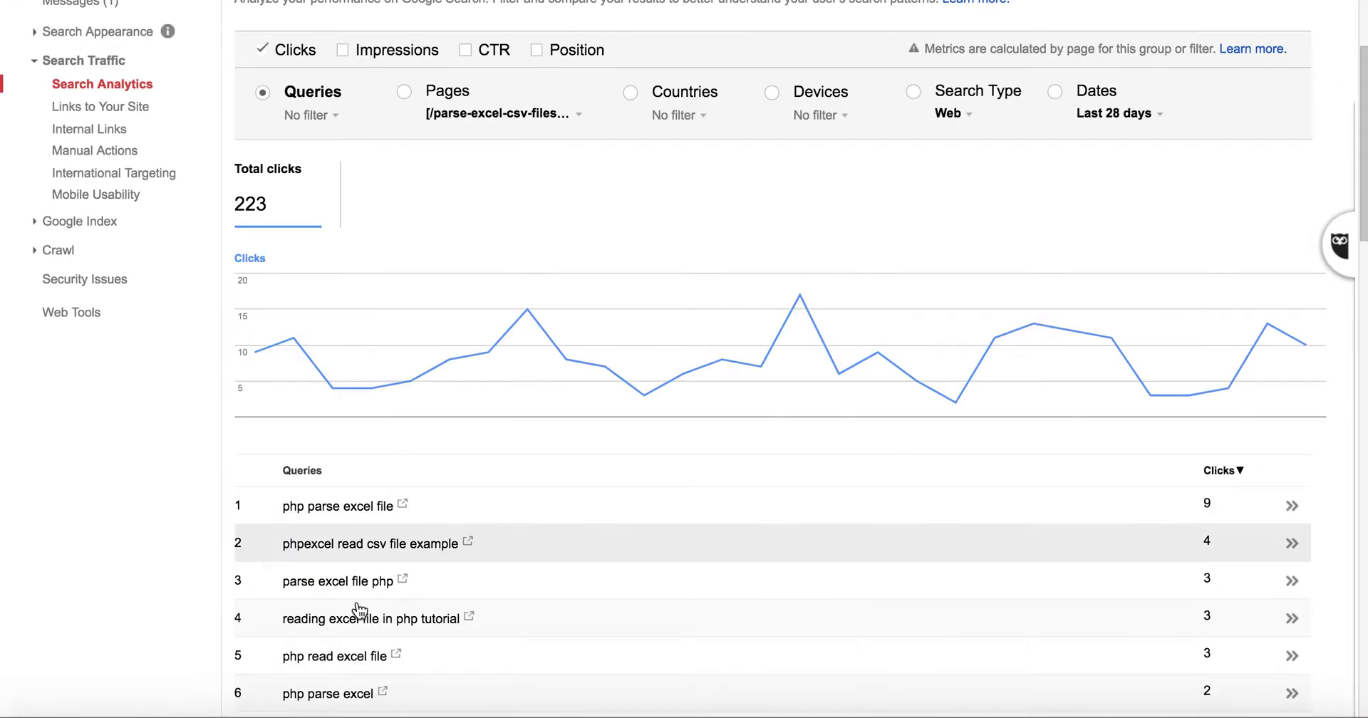
scroll(456, 510, up, 1)
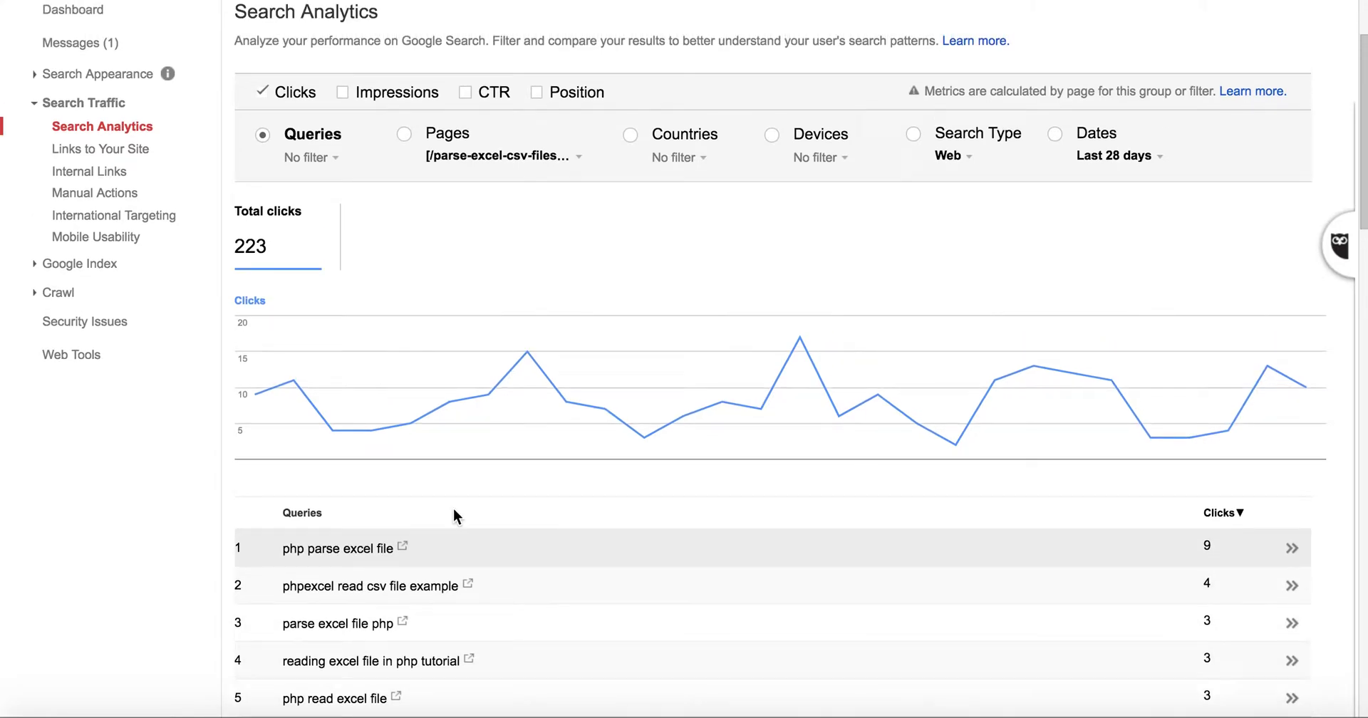